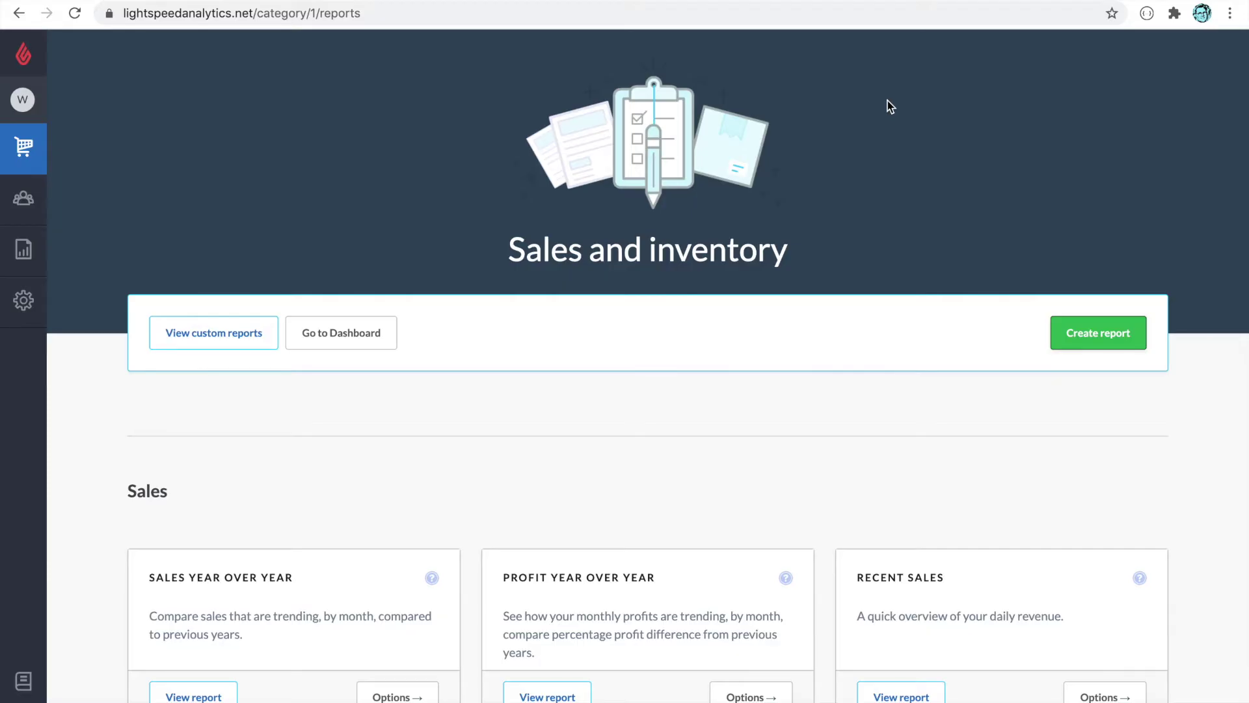
Open the Recent Sales report and set its Sale Completed Date filter to the past 13 months
{"action": "scroll", "coordinate": [885, 130], "scroll_direction": "down", "scroll_amount": 5}
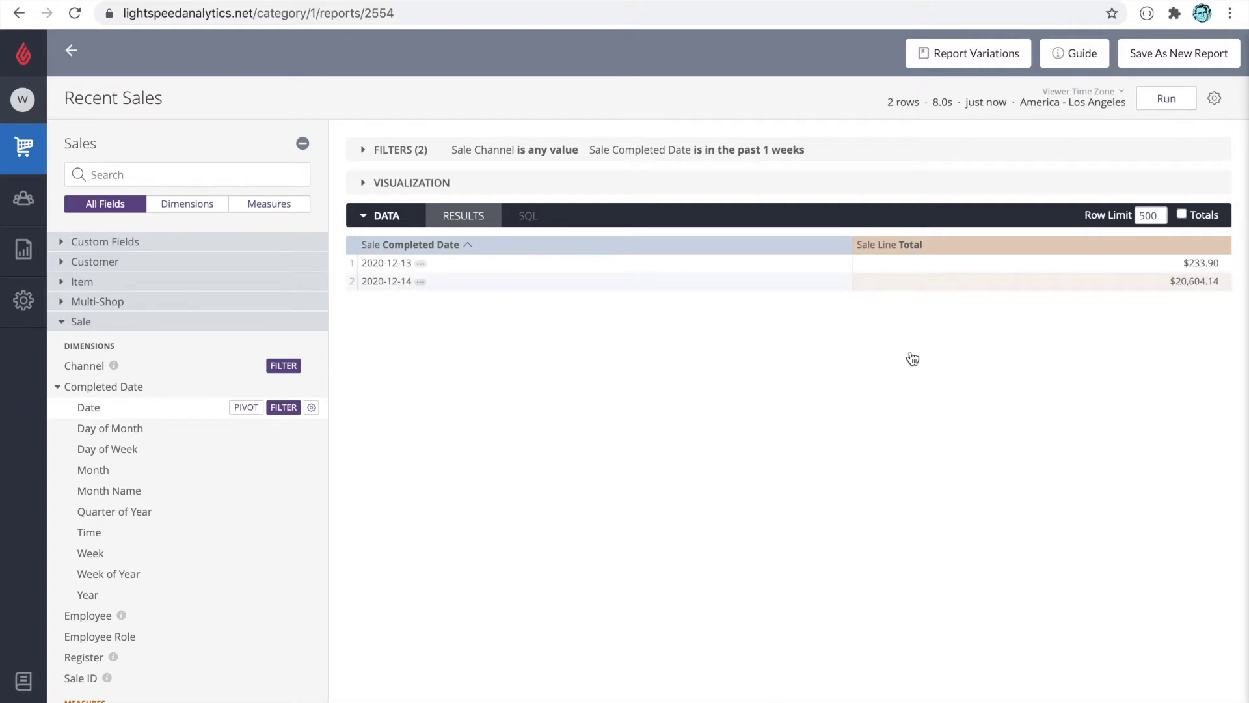
{"action": "left_click", "coordinate": [368, 151]}
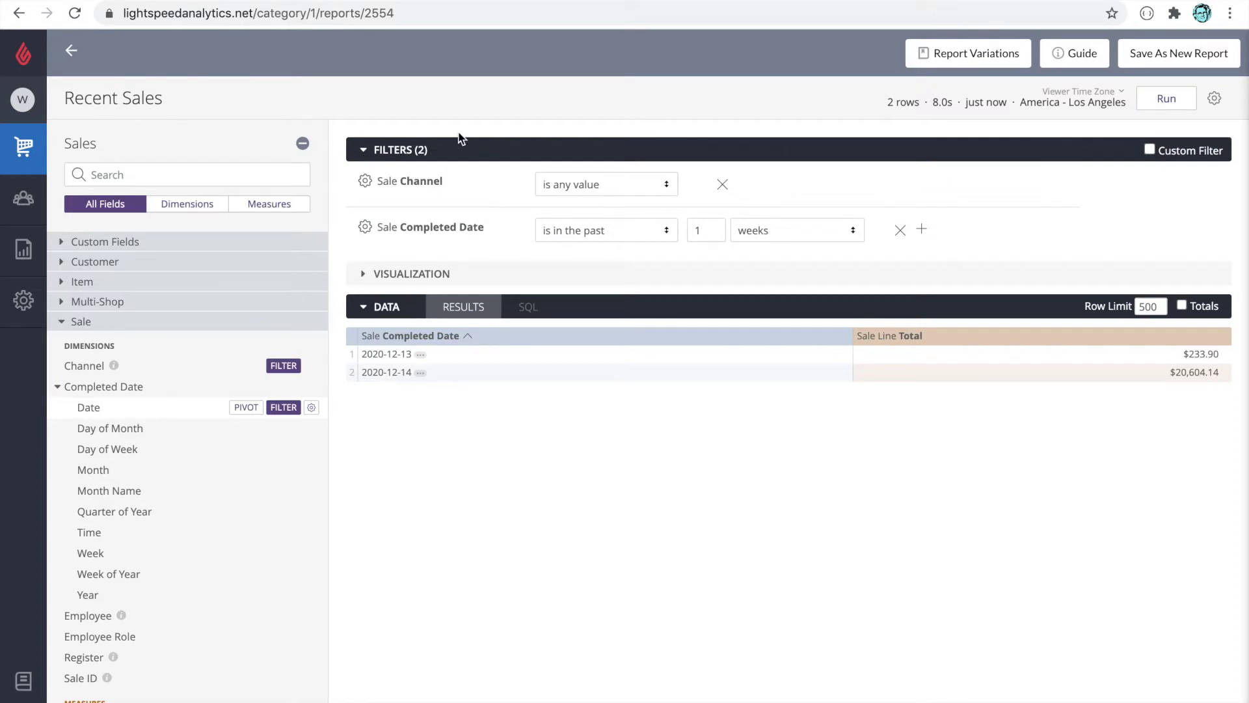
{"action": "left_click", "coordinate": [706, 231]}
{"action": "type", "text": "3"}
{"action": "left_click", "coordinate": [758, 241]}
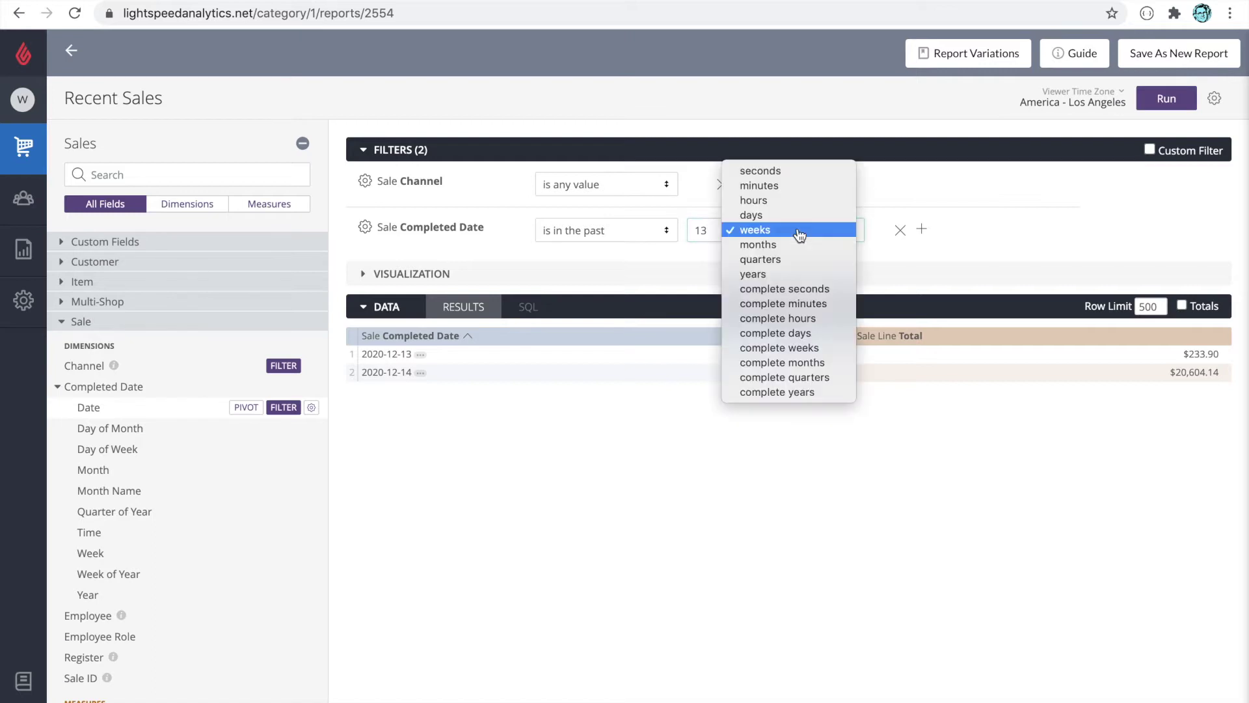
{"action": "left_click", "coordinate": [799, 246]}
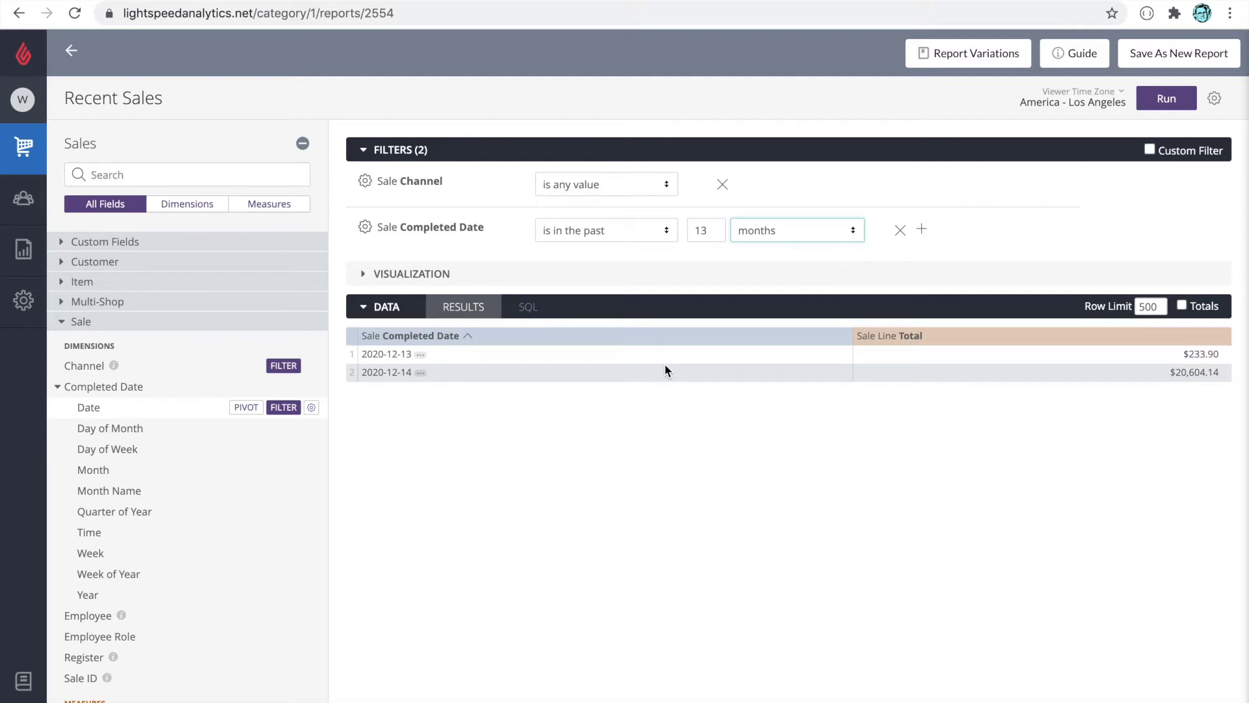
Replace the Sale Completed Date column with the Item Matrix dimension in the Recent Sales report
{"action": "left_click", "coordinate": [842, 336]}
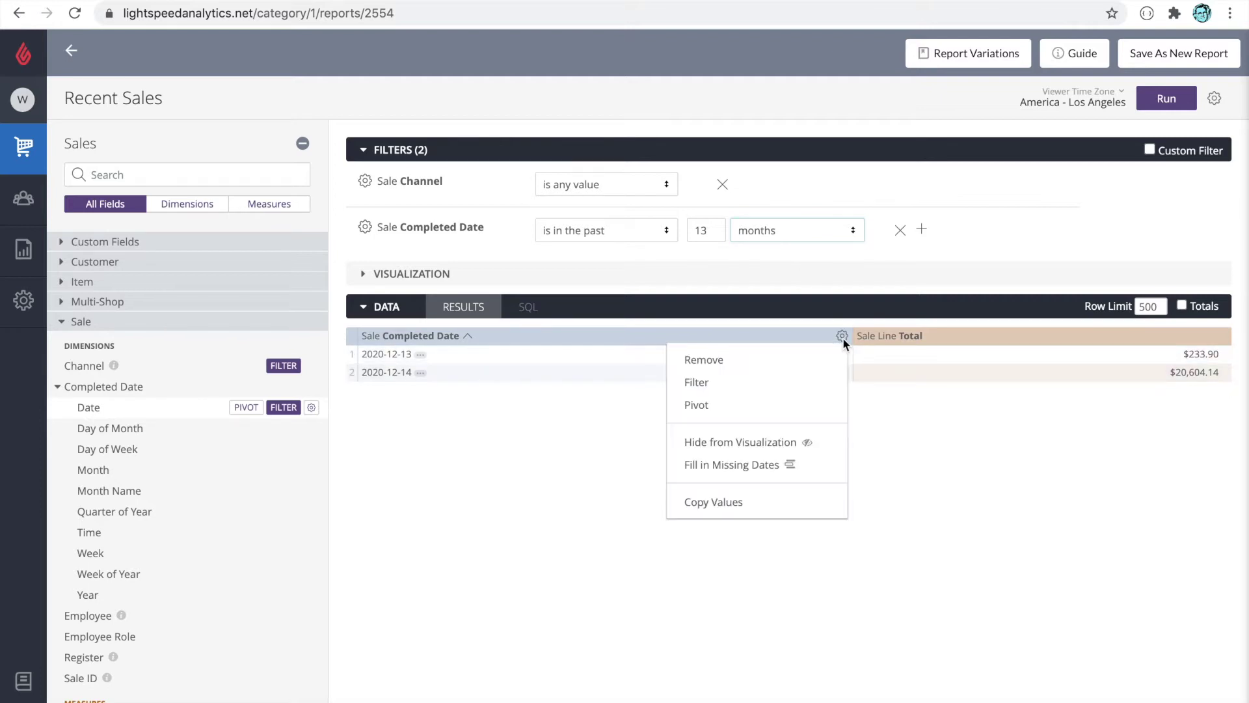
{"action": "left_click", "coordinate": [806, 360]}
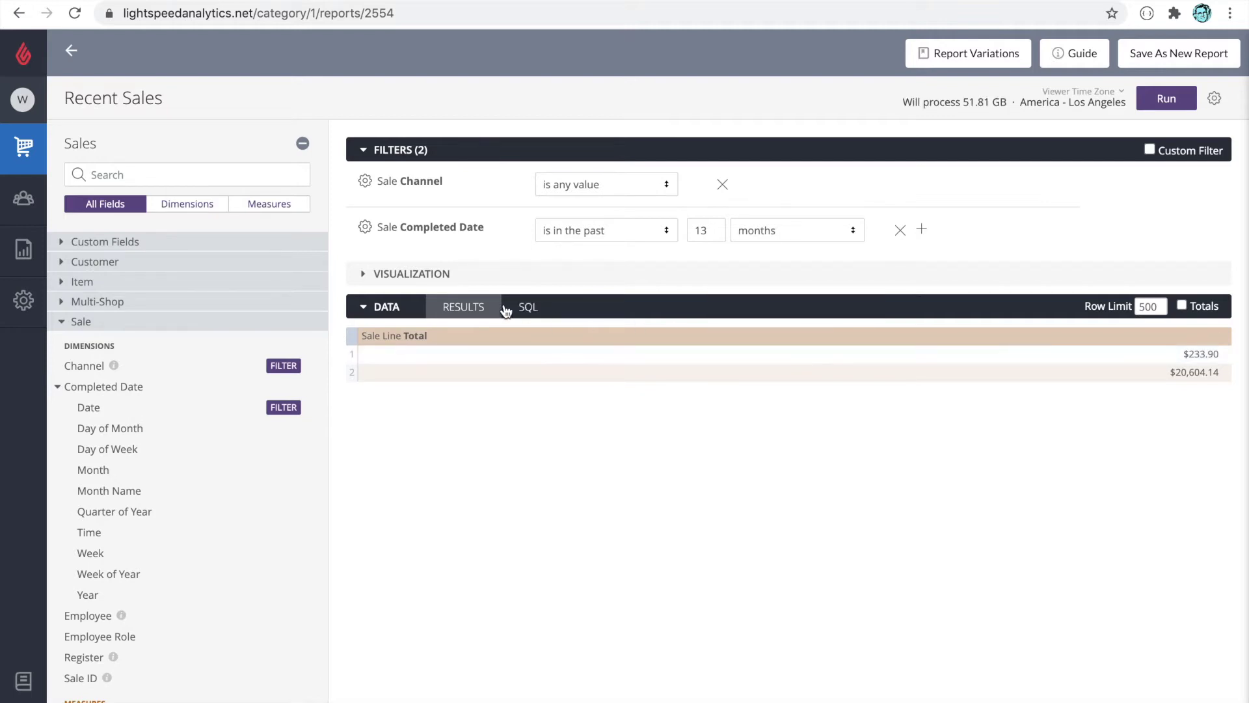
{"action": "left_click", "coordinate": [269, 282]}
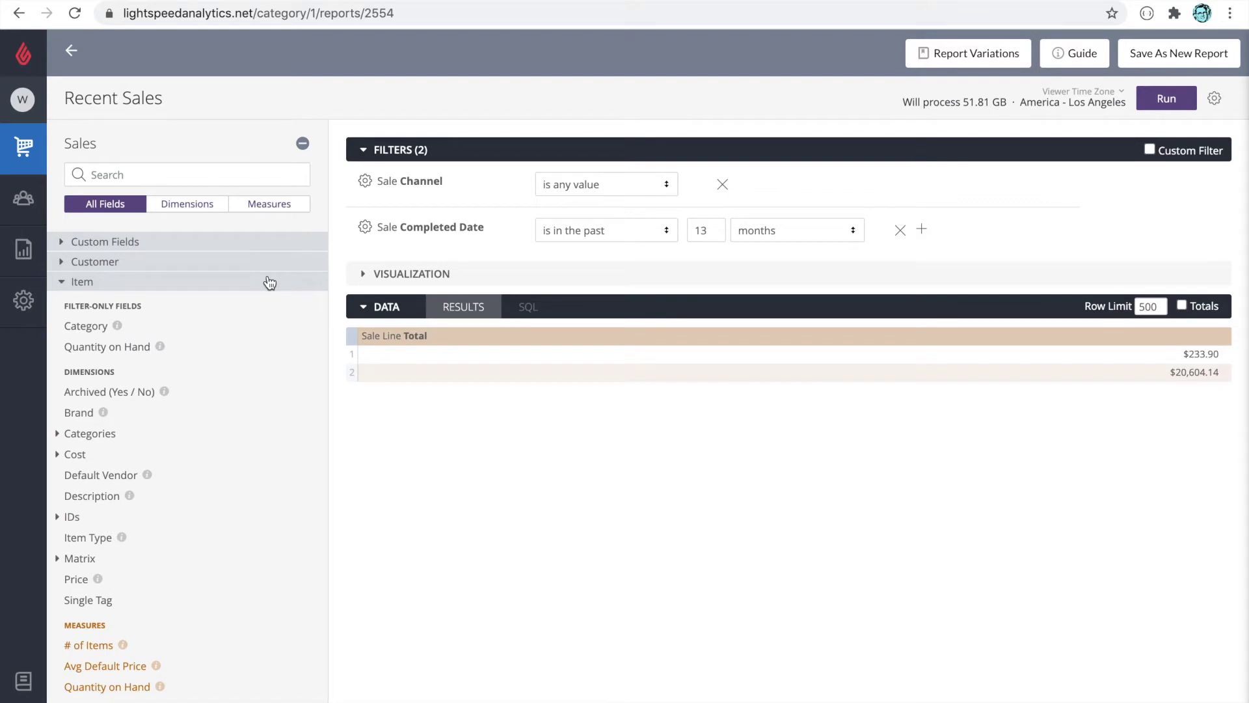
{"action": "scroll", "coordinate": [134, 302], "scroll_direction": "down", "scroll_amount": 5}
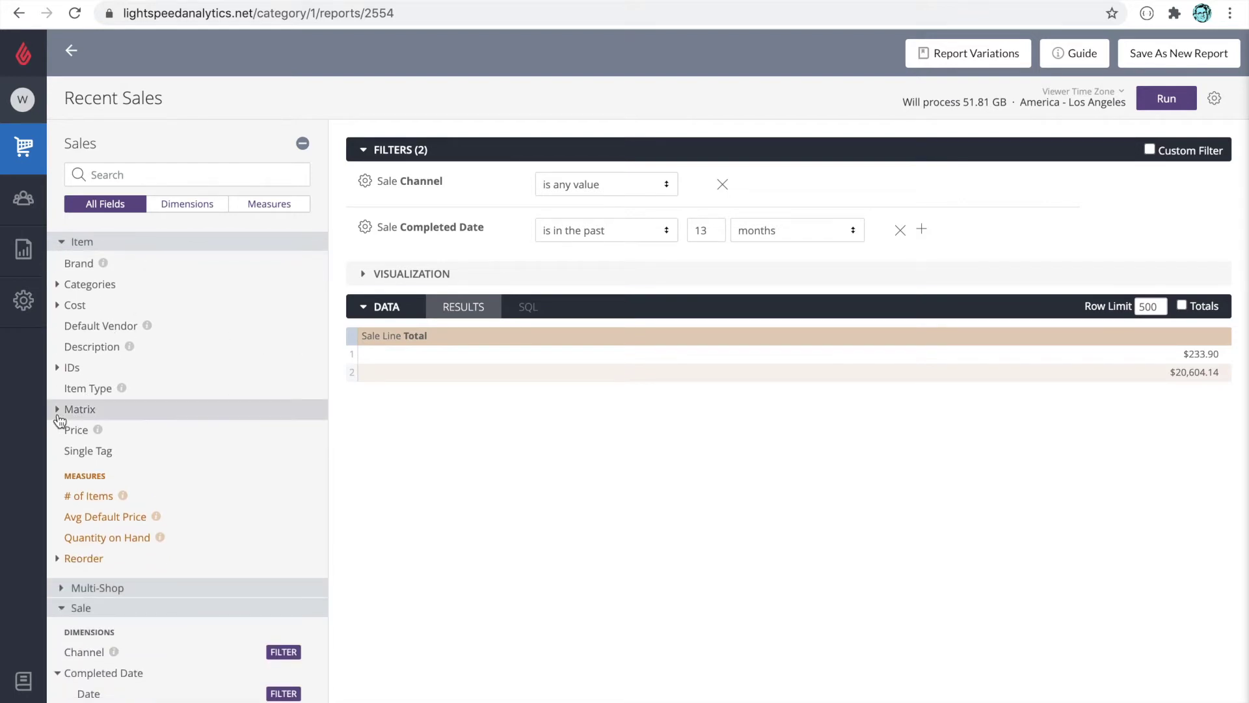
{"action": "left_click", "coordinate": [60, 416]}
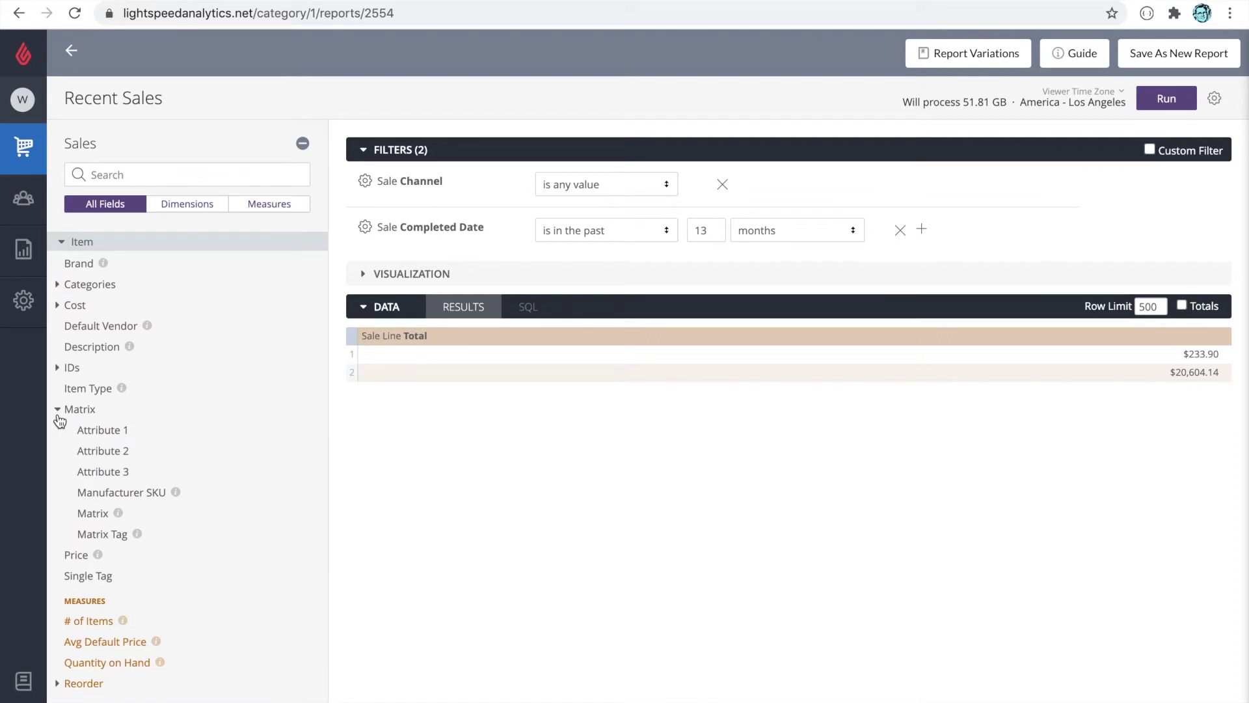
{"action": "left_click", "coordinate": [93, 515]}
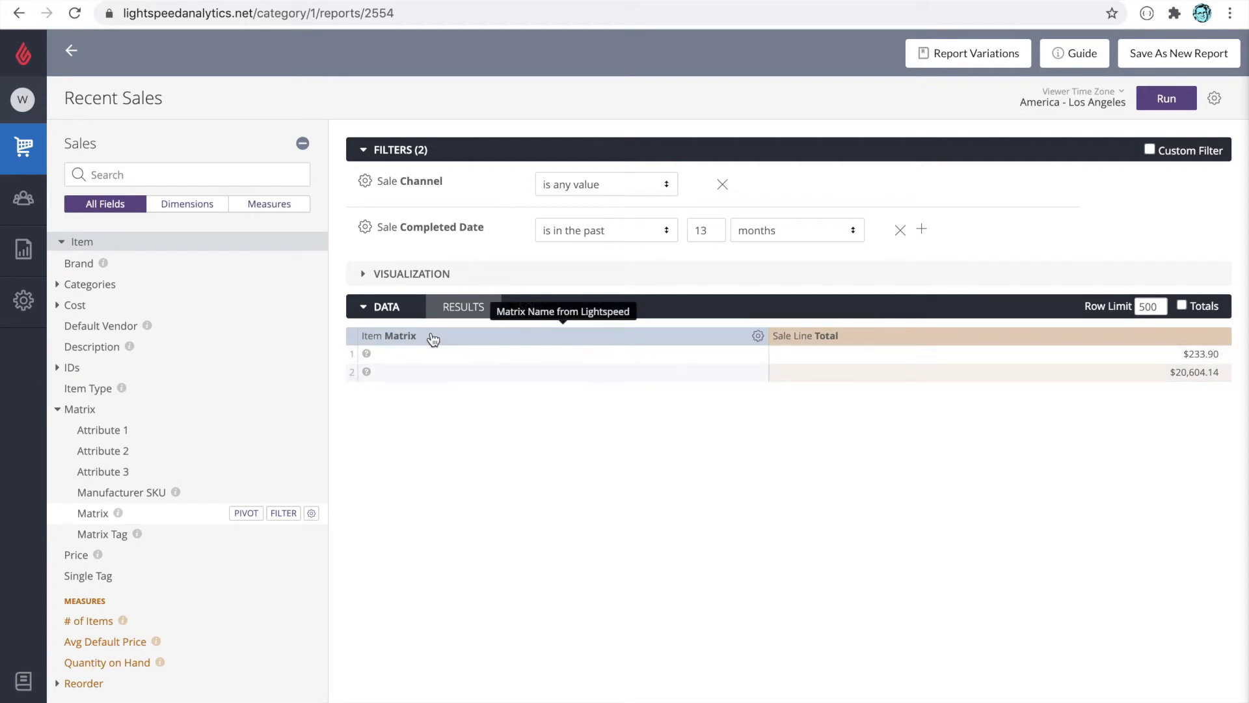
Filter Item Matrix to "is not null" and run the Recent Sales report
{"action": "left_click", "coordinate": [284, 513]}
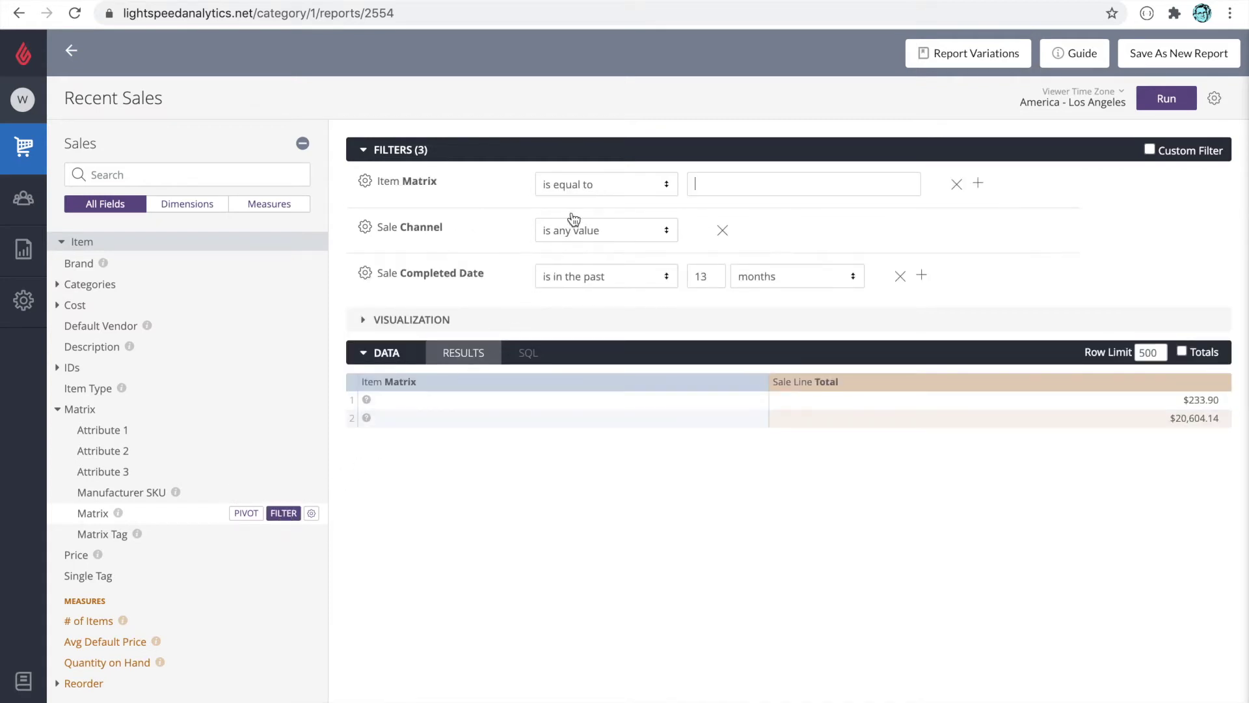
{"action": "left_click", "coordinate": [588, 192]}
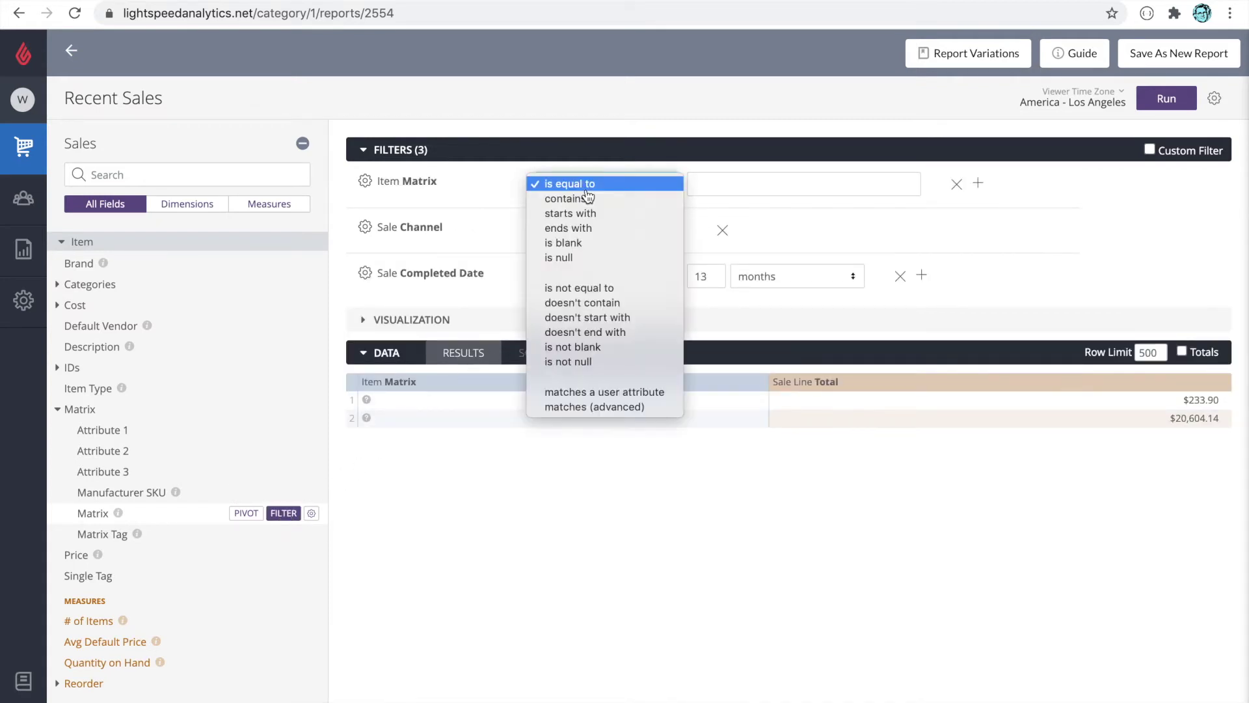
{"action": "left_click", "coordinate": [588, 365]}
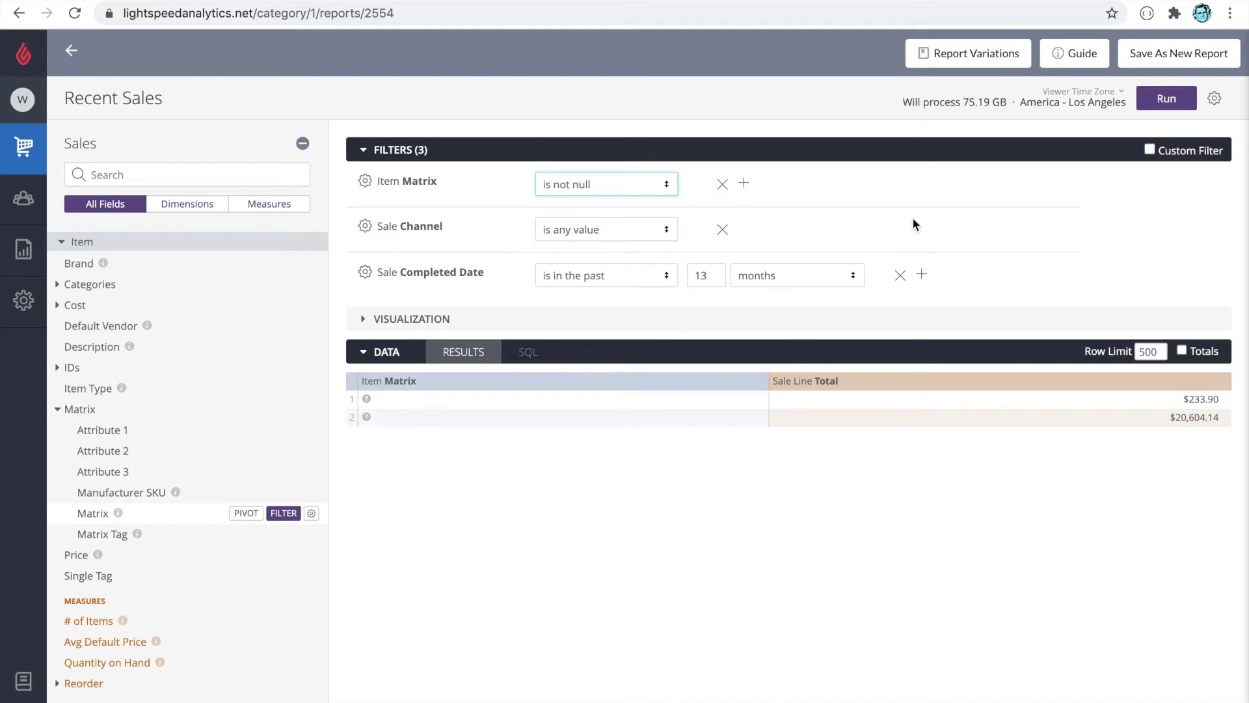
{"action": "left_click", "coordinate": [1168, 104]}
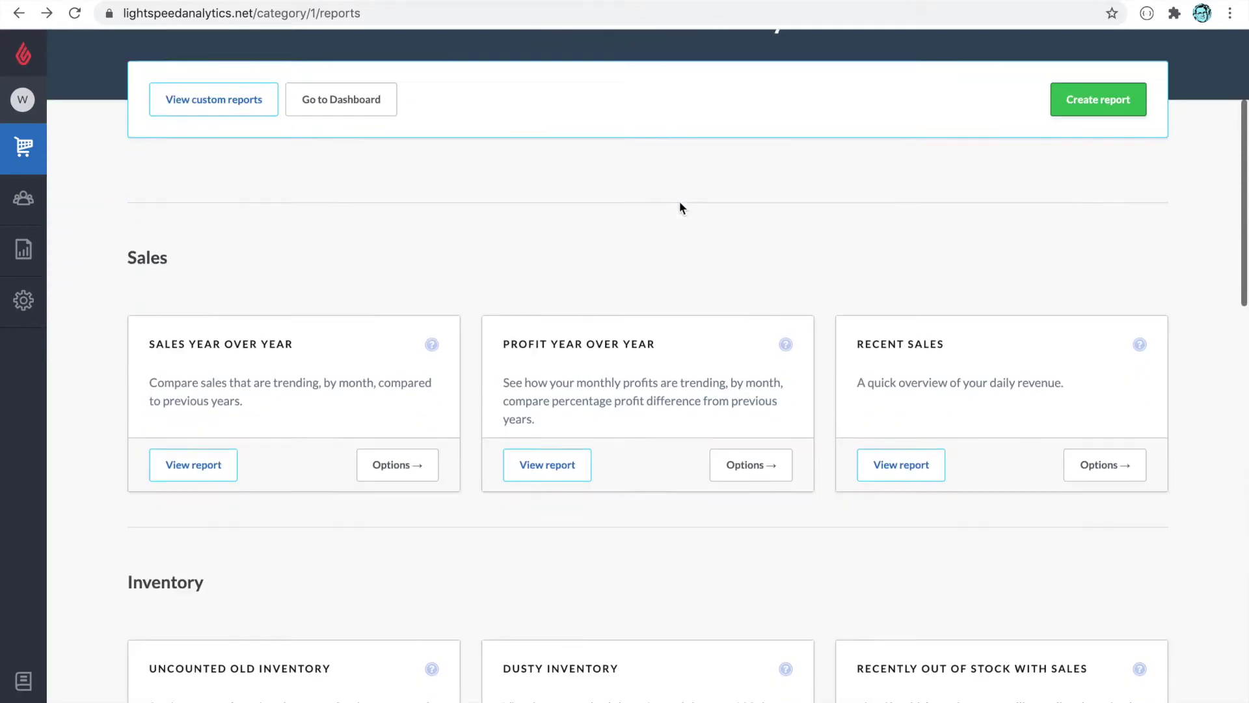
Open the Low Stock Alerts report and remove its Days To Sell Out, Quantity on Hand, On Order and On Transfer filters
{"action": "scroll", "coordinate": [680, 207], "scroll_direction": "down", "scroll_amount": 5}
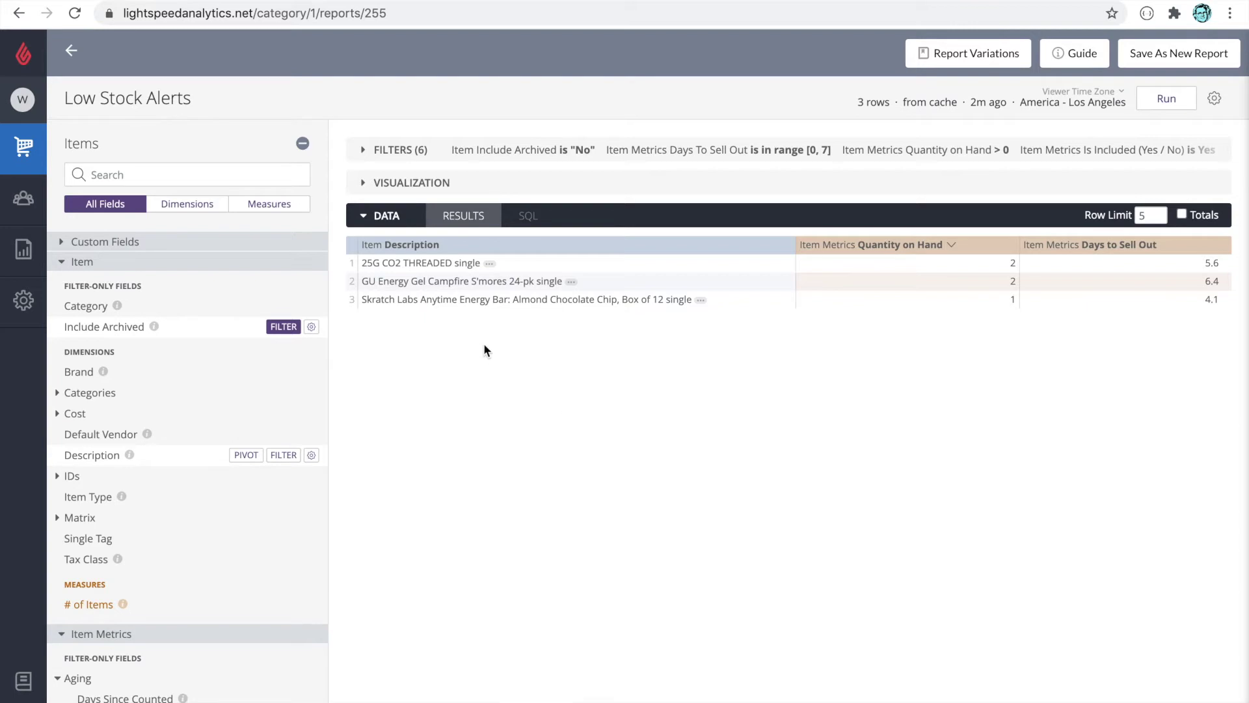
{"action": "left_click", "coordinate": [360, 156]}
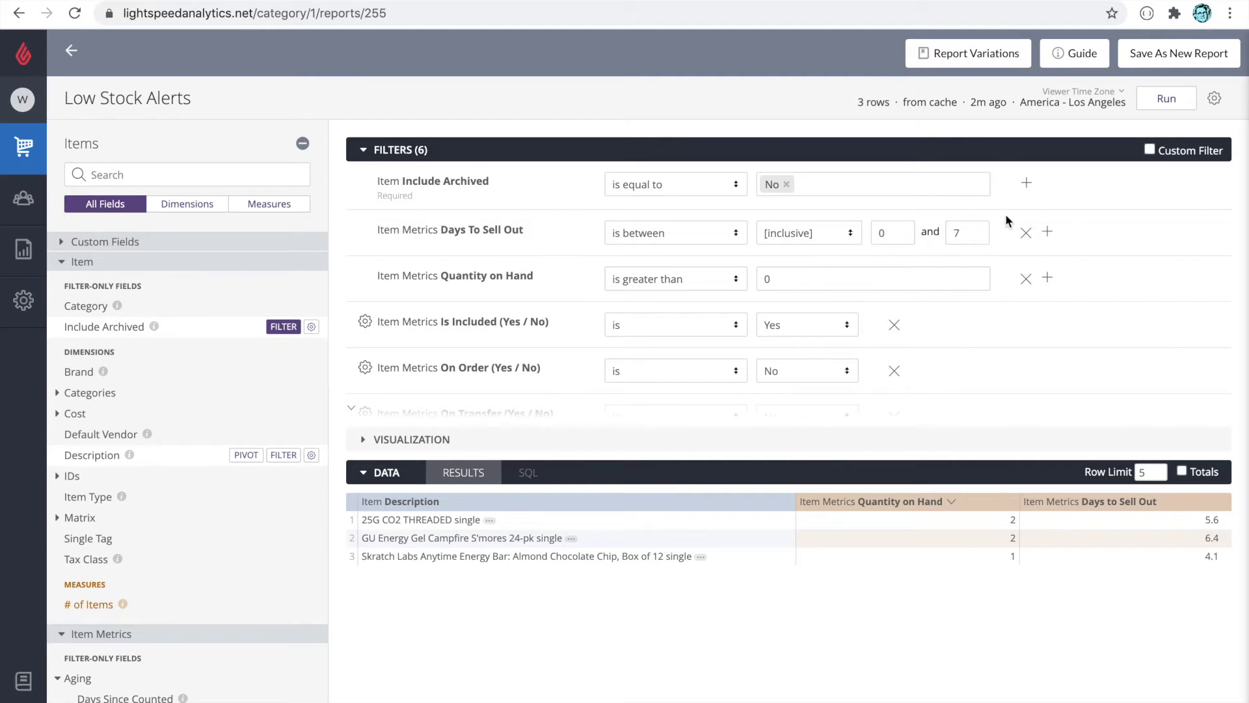
{"action": "left_click", "coordinate": [1026, 233]}
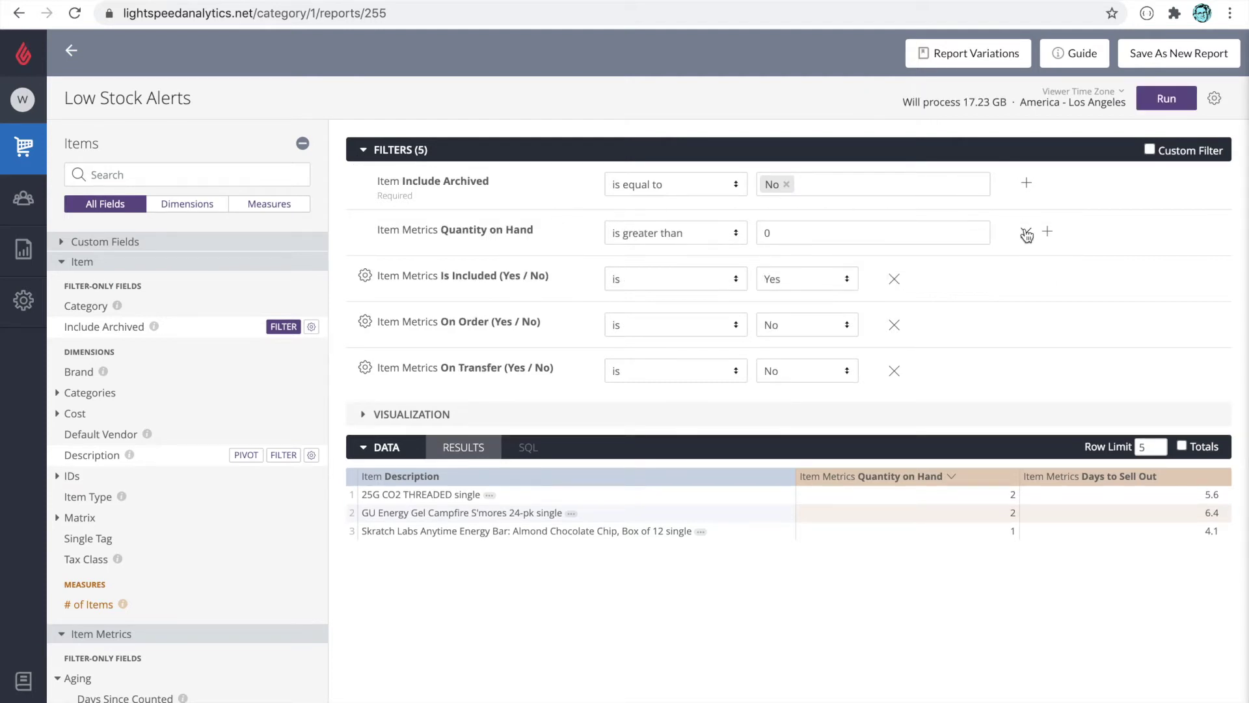
{"action": "left_click", "coordinate": [1027, 232]}
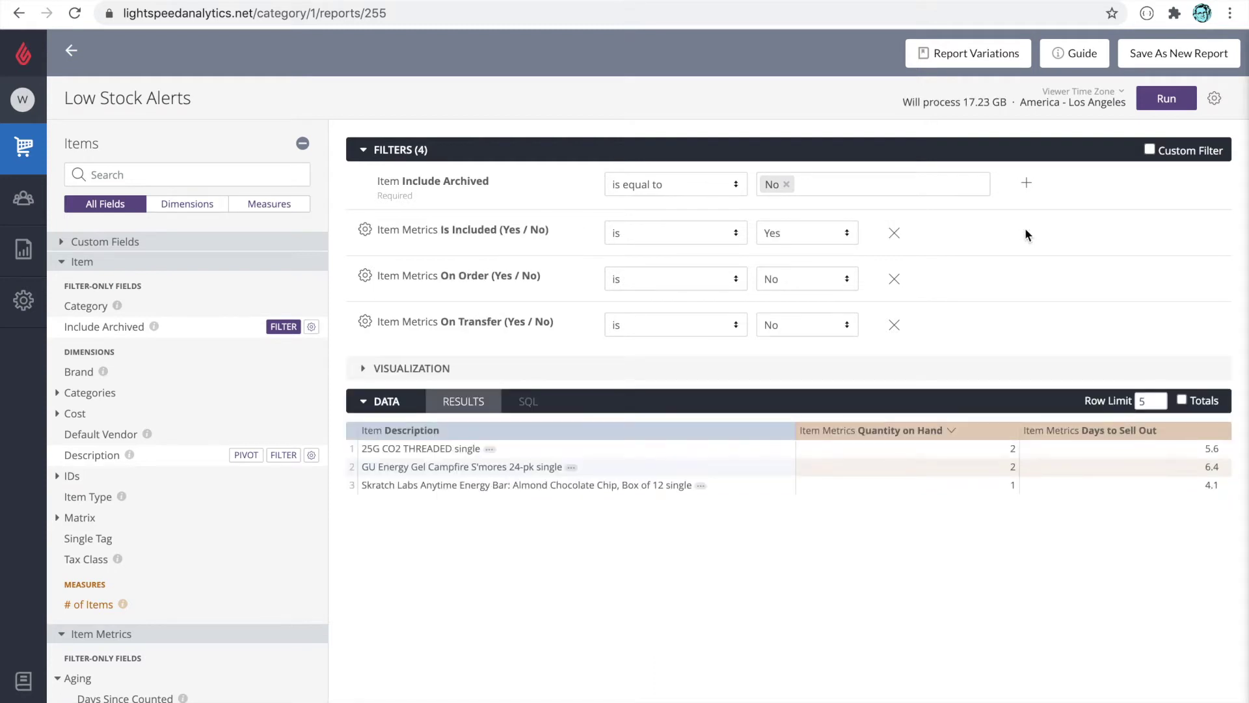
{"action": "left_click", "coordinate": [895, 280]}
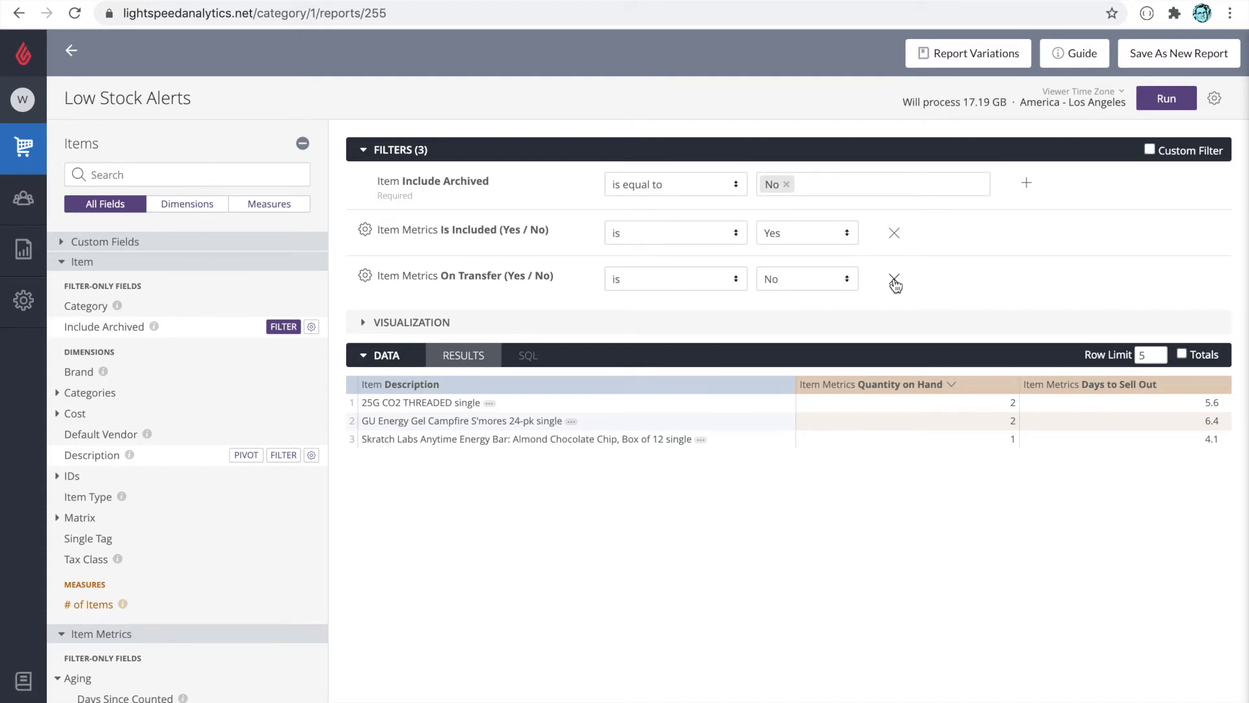
{"action": "left_click", "coordinate": [895, 281]}
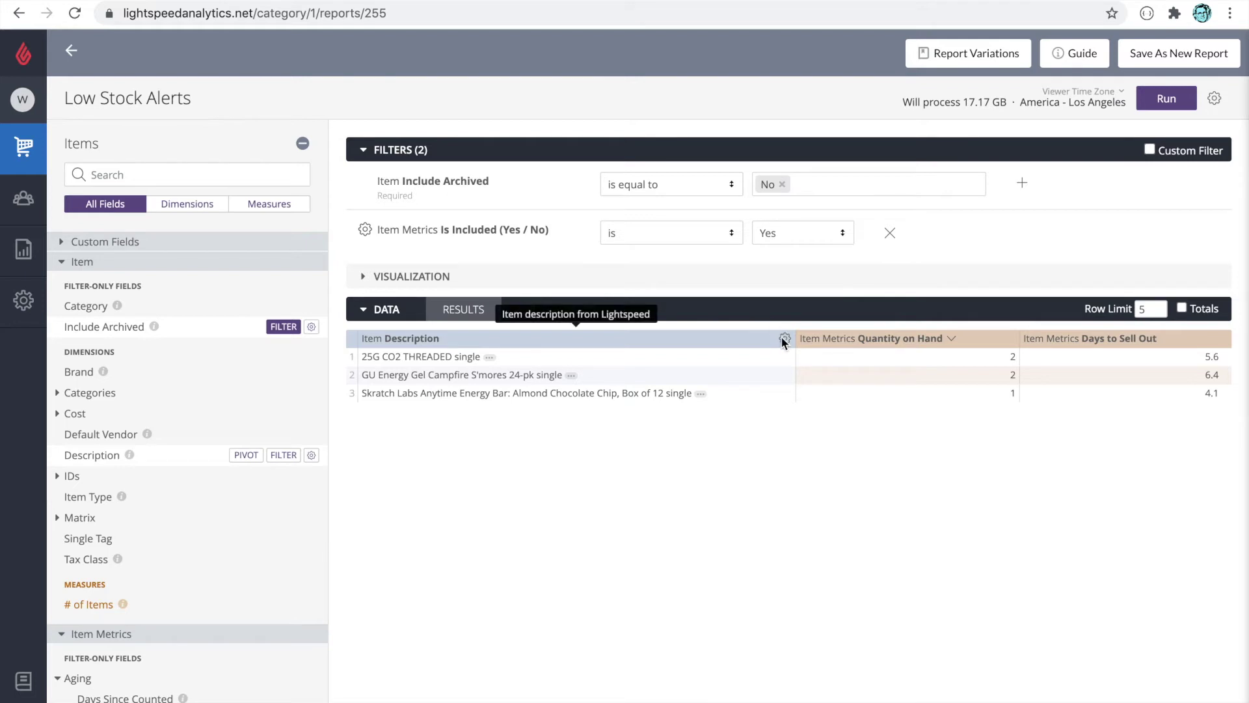
Remove the Item Description and Days to Sell Out columns and set the row limit to 5000
{"action": "left_click", "coordinate": [784, 339]}
{"action": "left_click", "coordinate": [758, 362]}
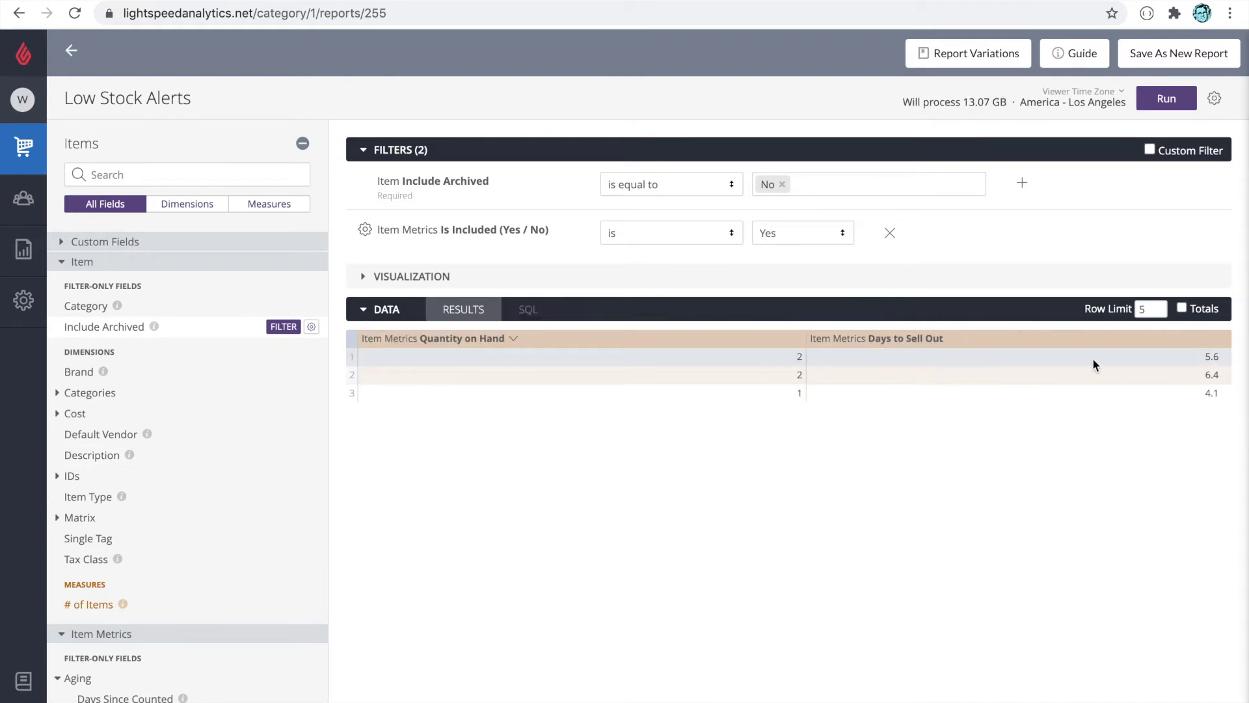
{"action": "left_click", "coordinate": [1208, 340]}
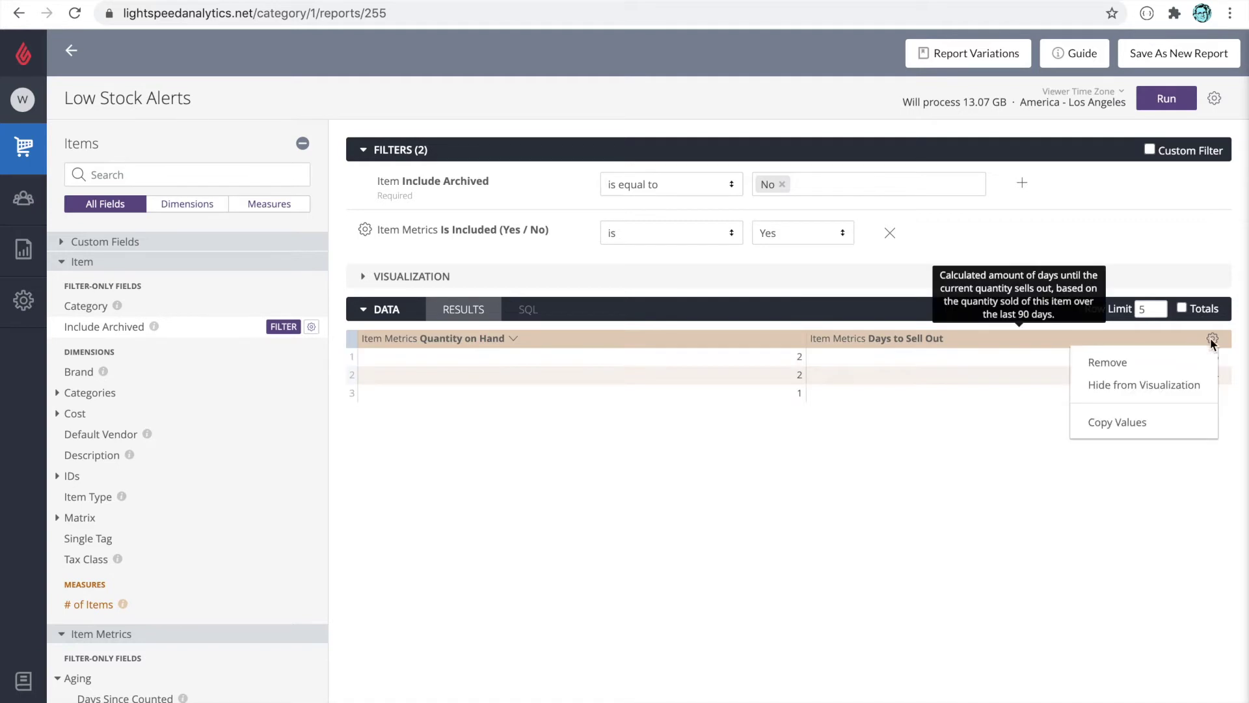
{"action": "left_click", "coordinate": [1182, 361]}
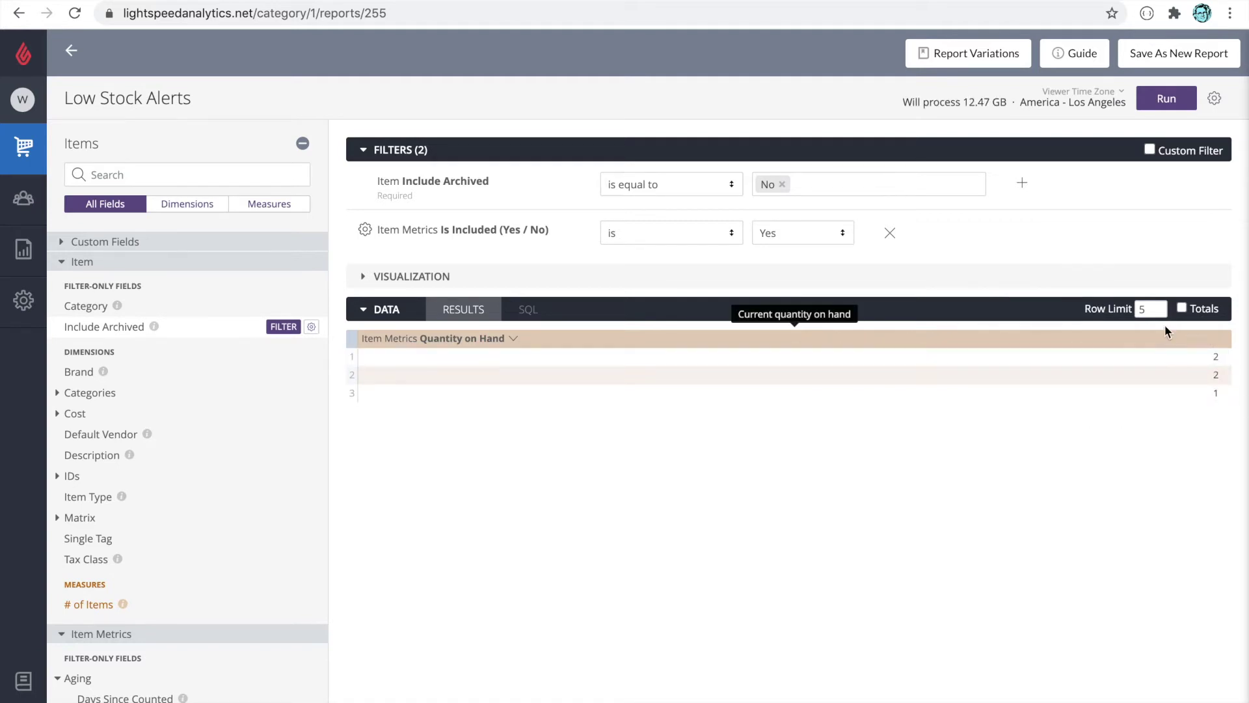
{"action": "left_click", "coordinate": [1153, 310]}
{"action": "type", "text": "5000"}
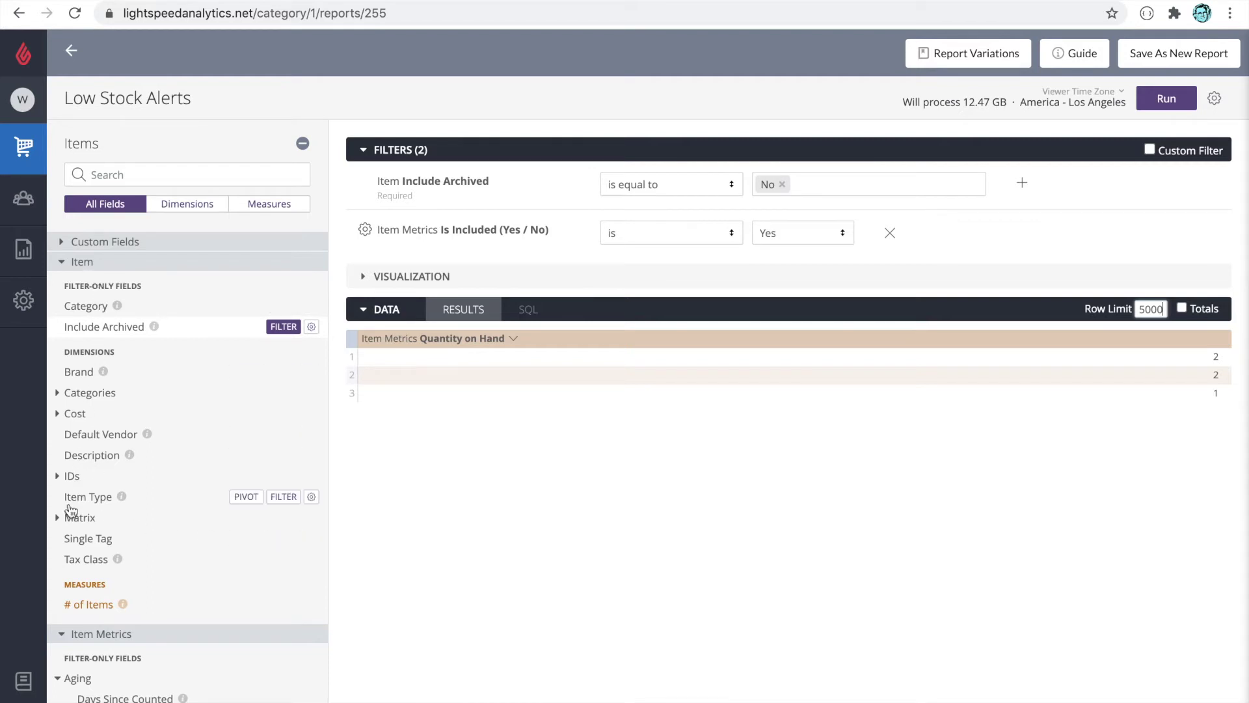
Add the Item Matrix dimension as a column in the Low Stock Alerts report
{"action": "left_click", "coordinate": [71, 513]}
{"action": "scroll", "coordinate": [84, 499], "scroll_direction": "down", "scroll_amount": 2}
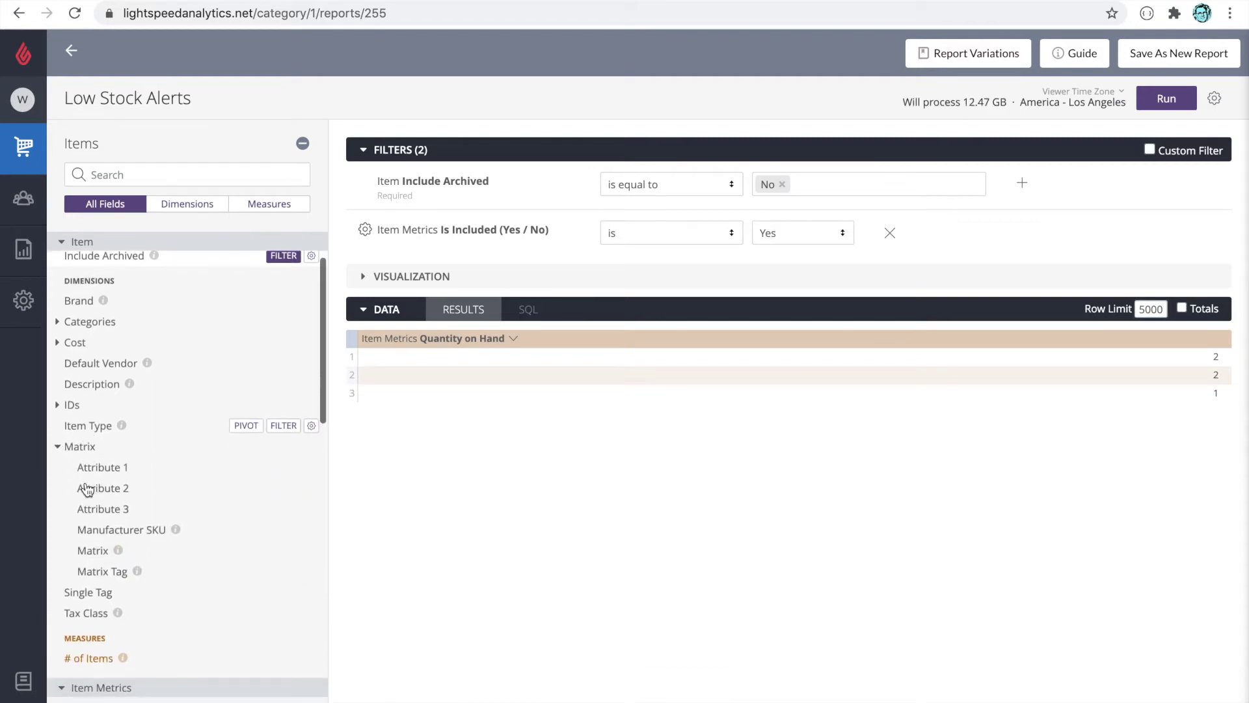
{"action": "left_click", "coordinate": [95, 550]}
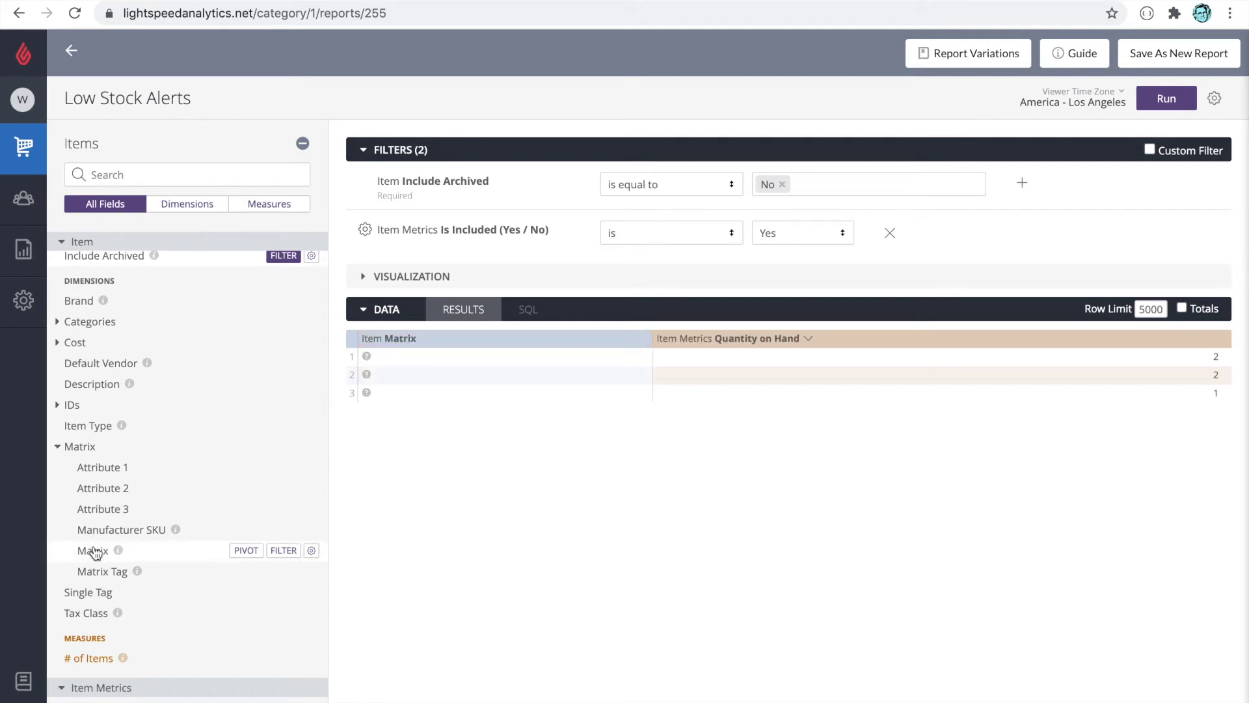
Add an Item Matrix filter set to "is not null" and run the Low Stock Alerts report
{"action": "left_click", "coordinate": [283, 551]}
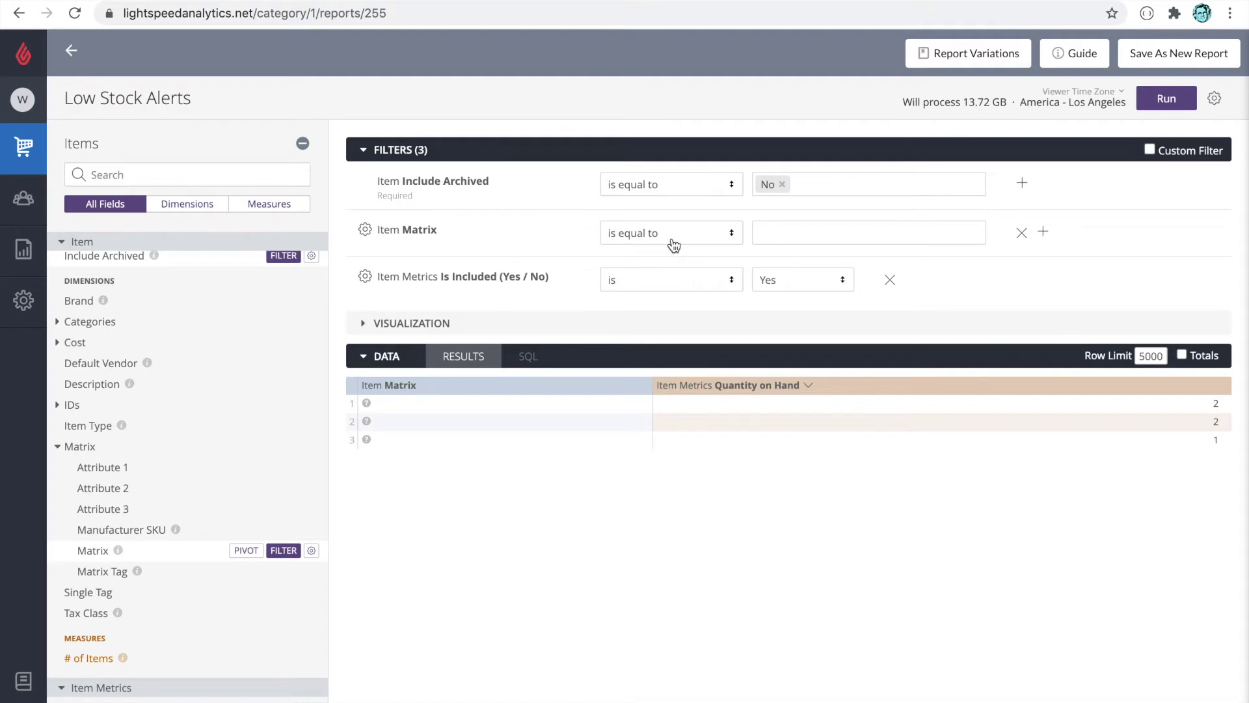
{"action": "left_click", "coordinate": [670, 238]}
{"action": "left_click", "coordinate": [668, 410]}
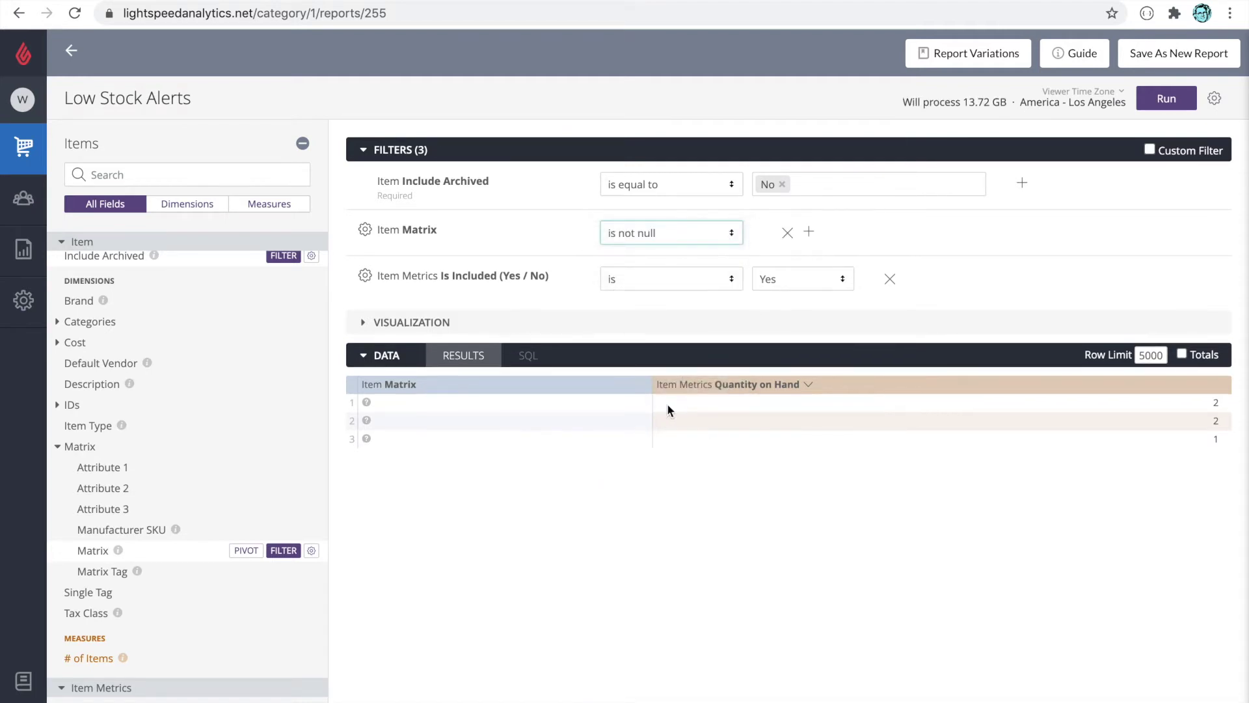
{"action": "left_click", "coordinate": [1166, 99]}
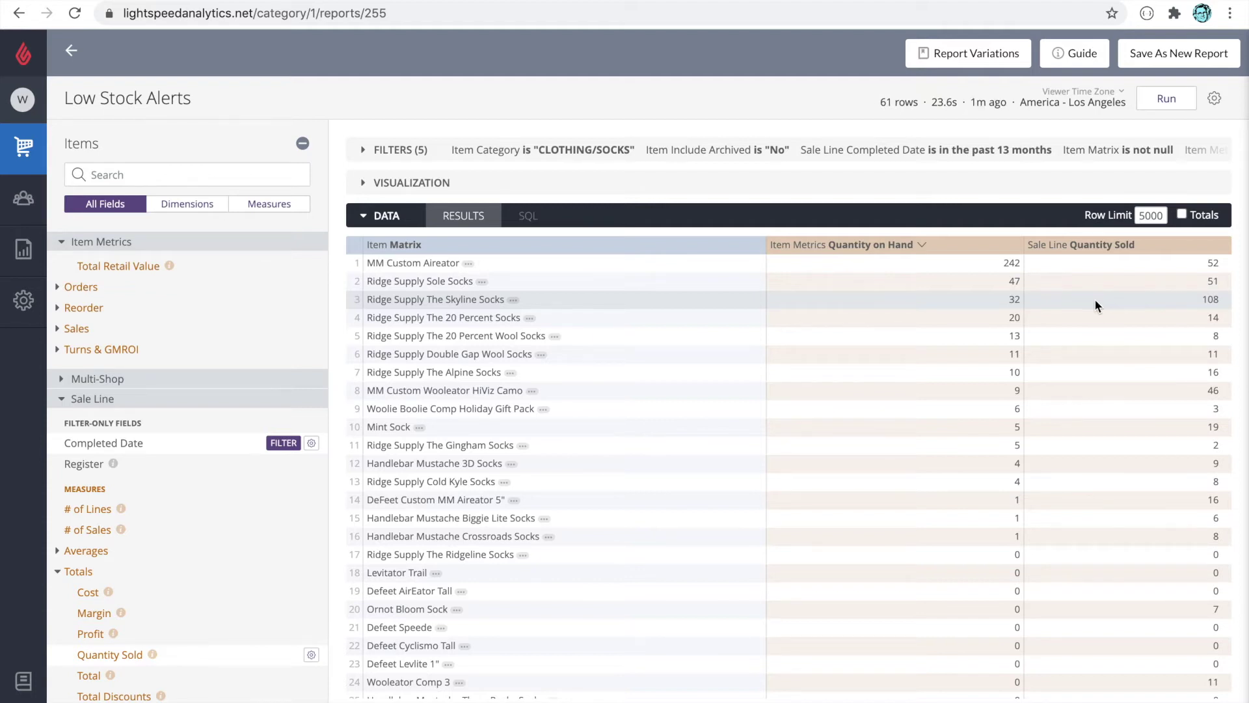
Pivot the sock matrix results by the item's Attribute 2 and run the report
{"action": "scroll", "coordinate": [254, 298], "scroll_direction": "up", "scroll_amount": 10}
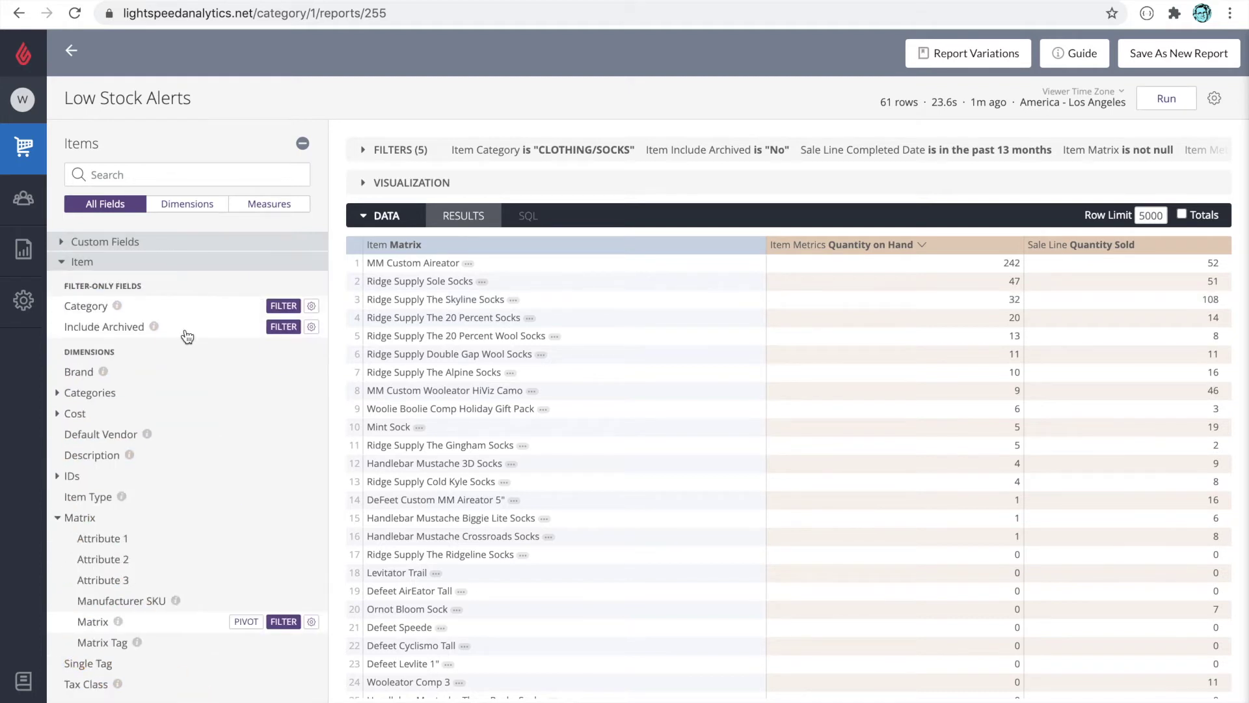
{"action": "scroll", "coordinate": [187, 340], "scroll_direction": "down", "scroll_amount": 3}
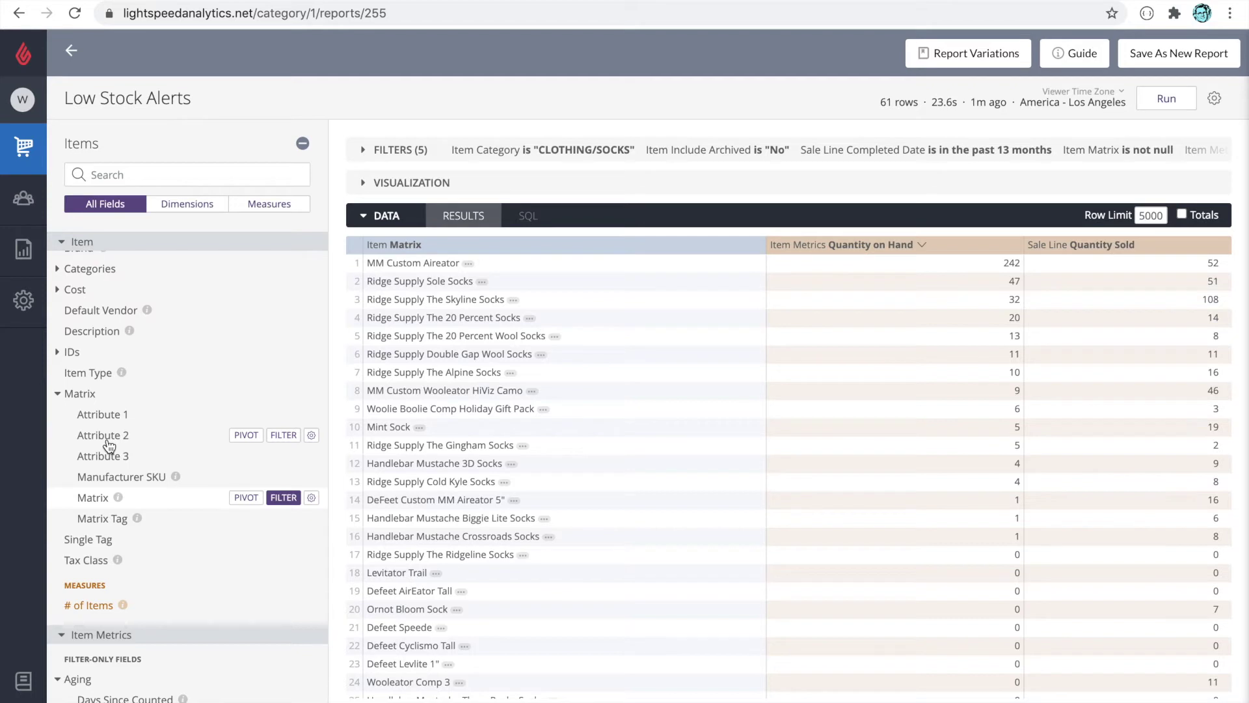
{"action": "left_click", "coordinate": [246, 436]}
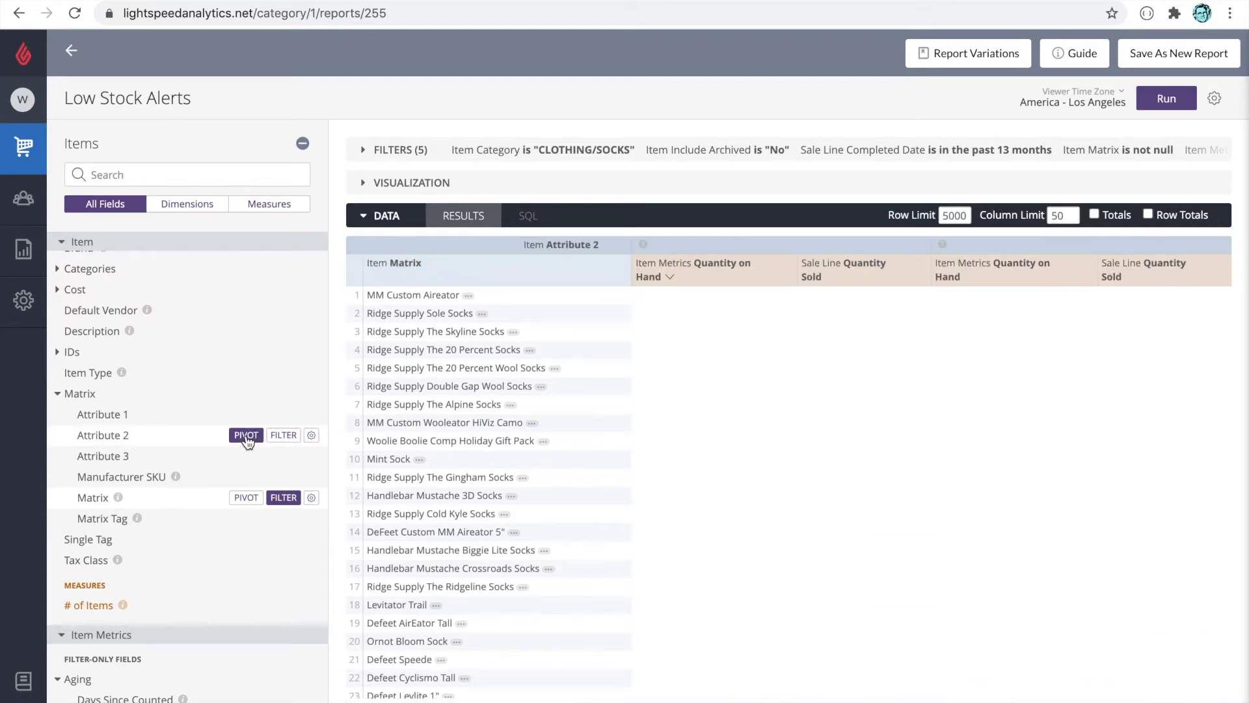
{"action": "left_click", "coordinate": [1169, 97]}
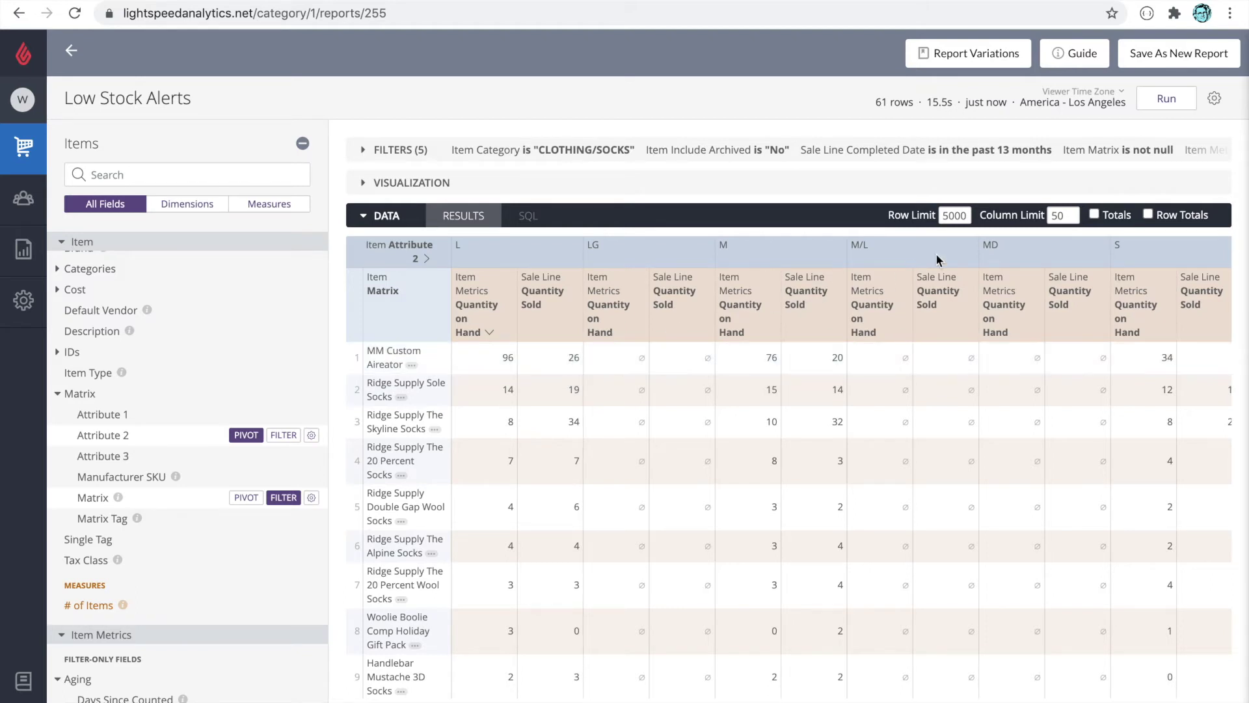
Enable Totals and Row Totals for the pivoted results and rerun the report
{"action": "left_click", "coordinate": [1095, 217]}
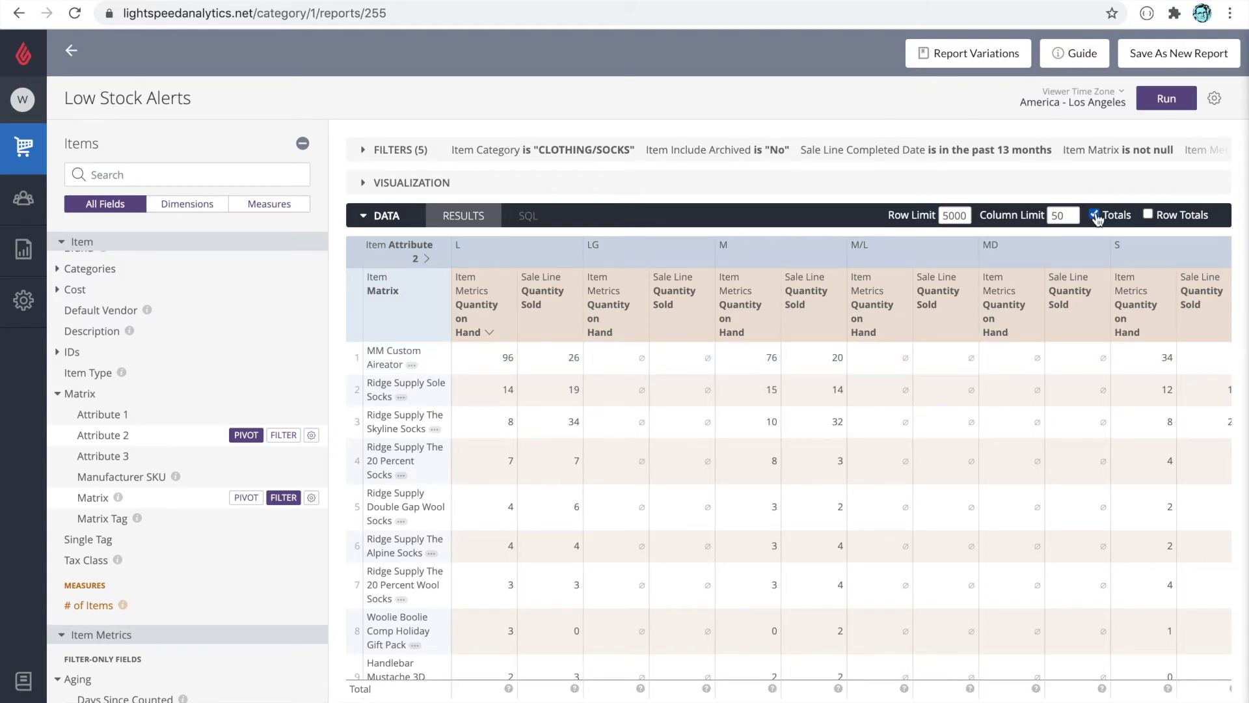
{"action": "left_click", "coordinate": [1149, 215]}
{"action": "left_click", "coordinate": [1167, 99]}
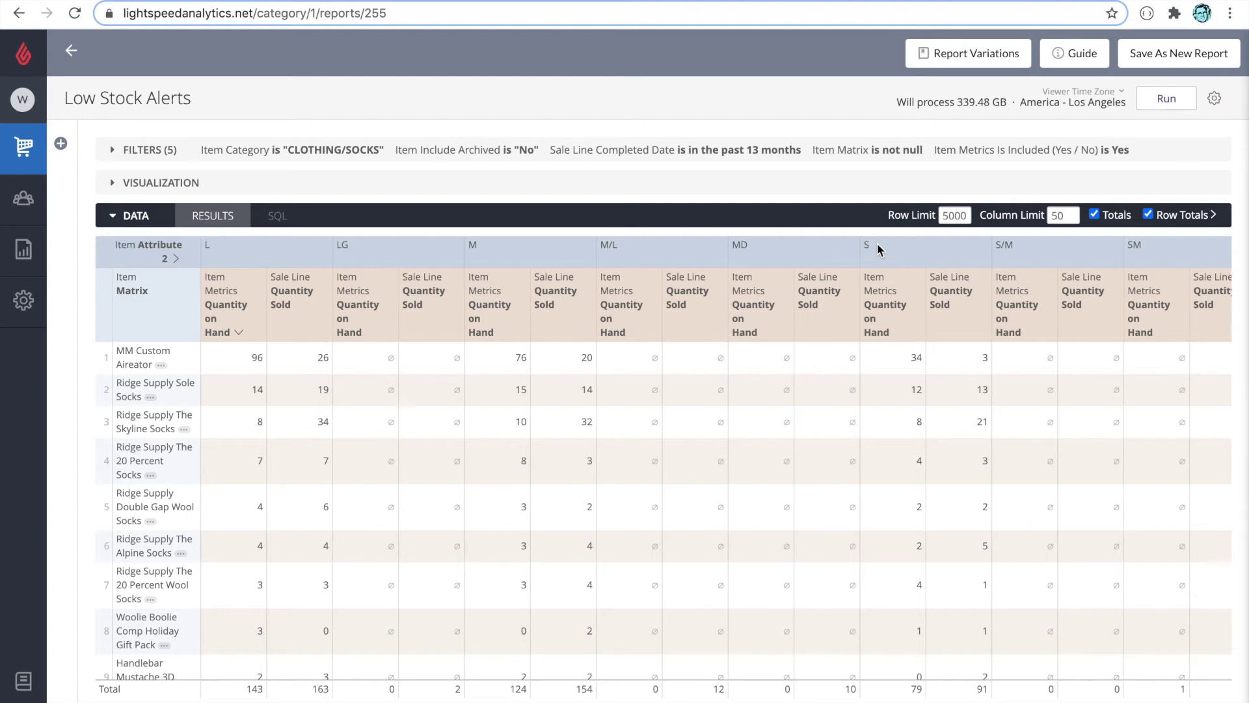
Start a new custom dimension with an if formula testing whether the item's Attribute 2 equals "LG"
{"action": "left_click", "coordinate": [61, 143]}
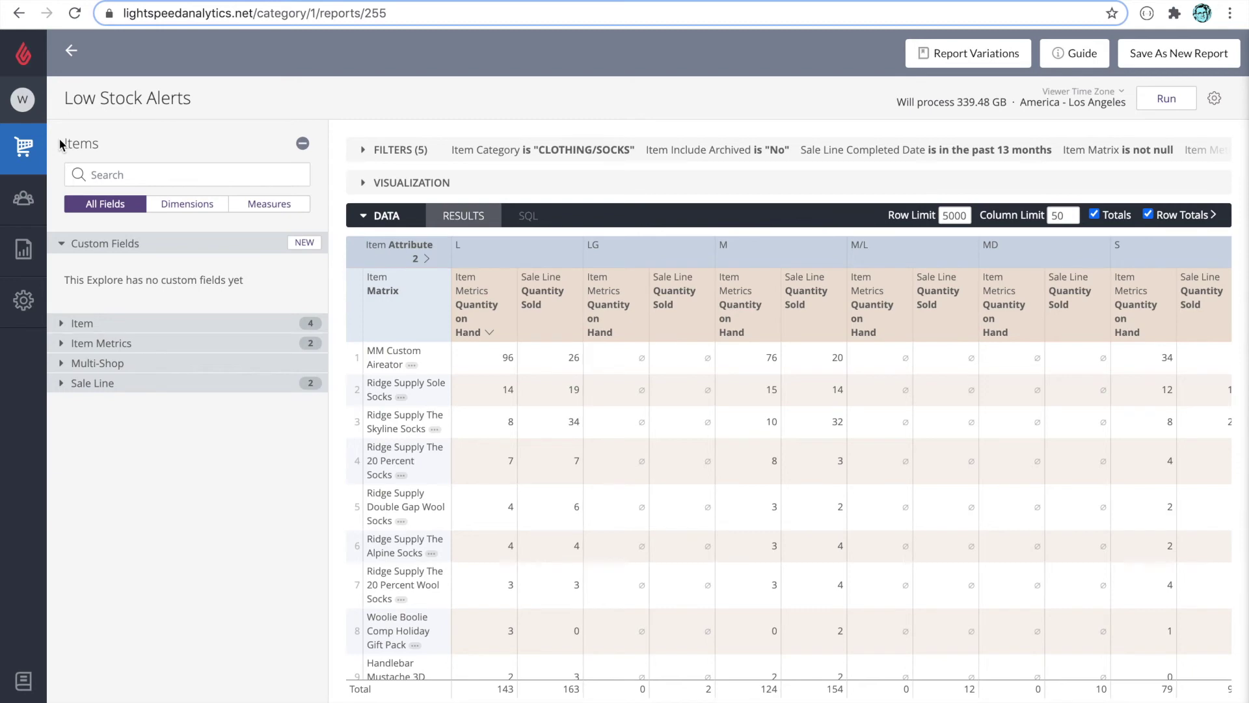
{"action": "left_click", "coordinate": [306, 244]}
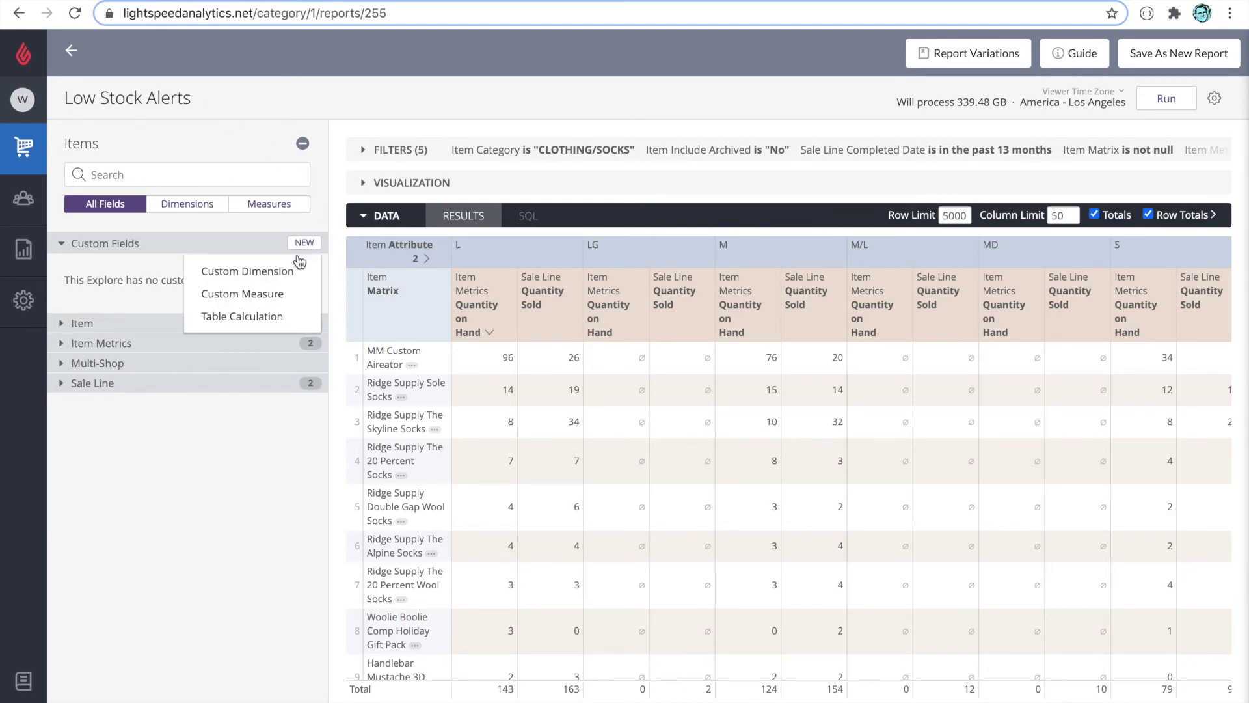
{"action": "left_click", "coordinate": [293, 272]}
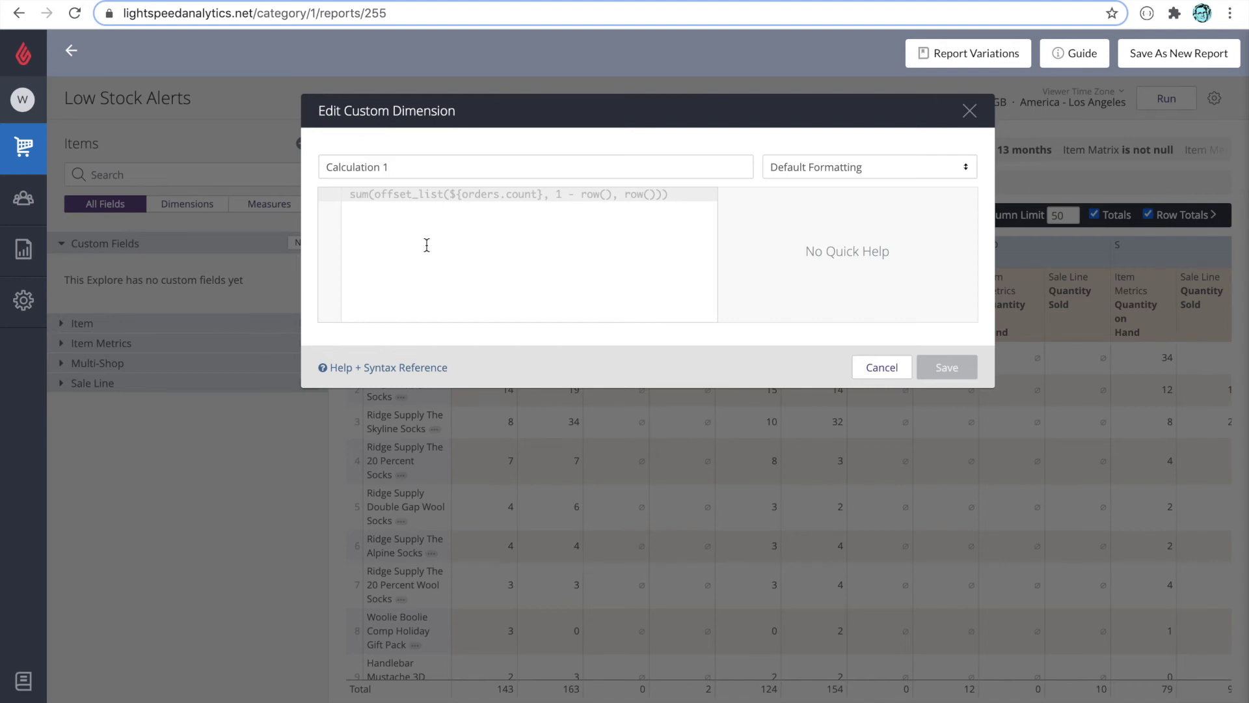
{"action": "left_click", "coordinate": [427, 245]}
{"action": "type", "text": "if"}
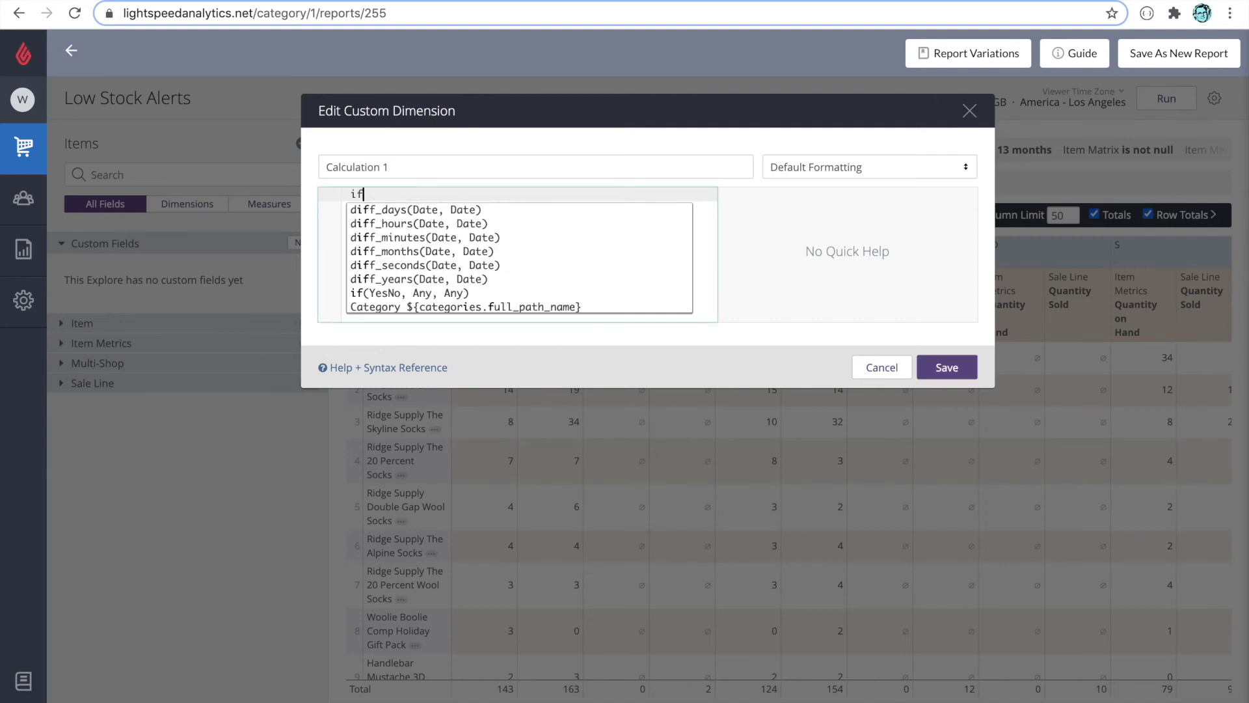
{"action": "type", "text": "("}
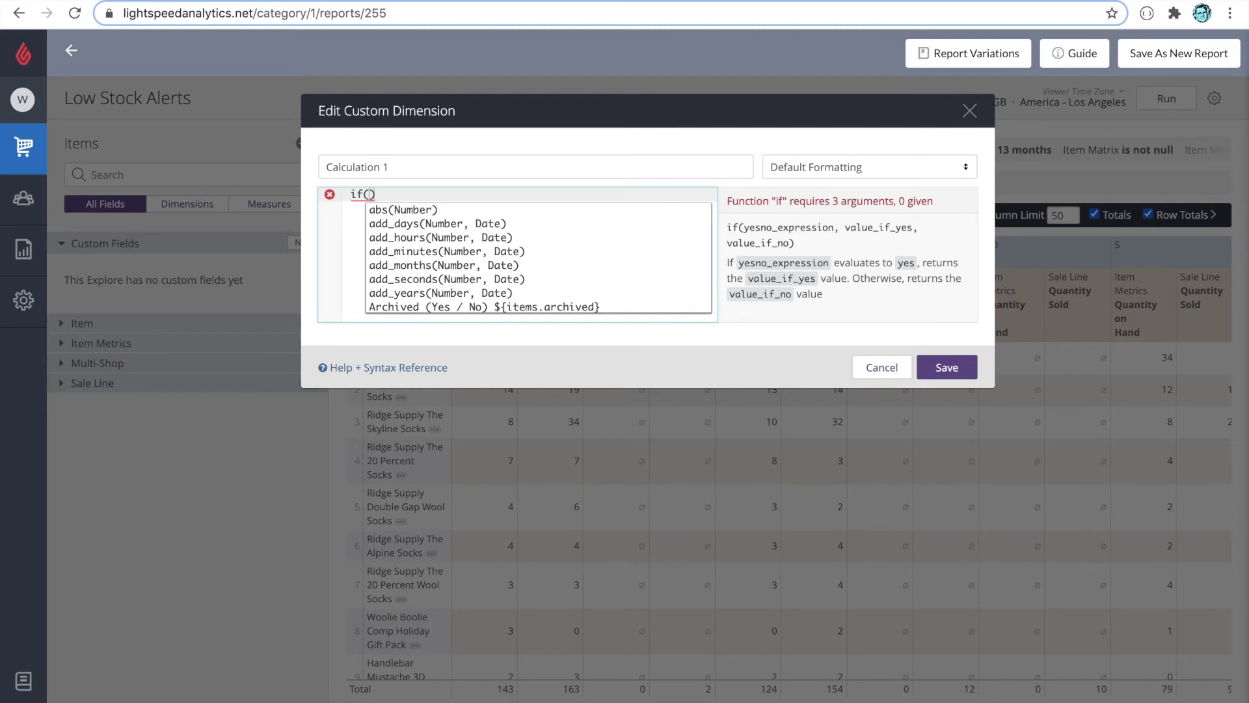
{"action": "type", "text": "attr"}
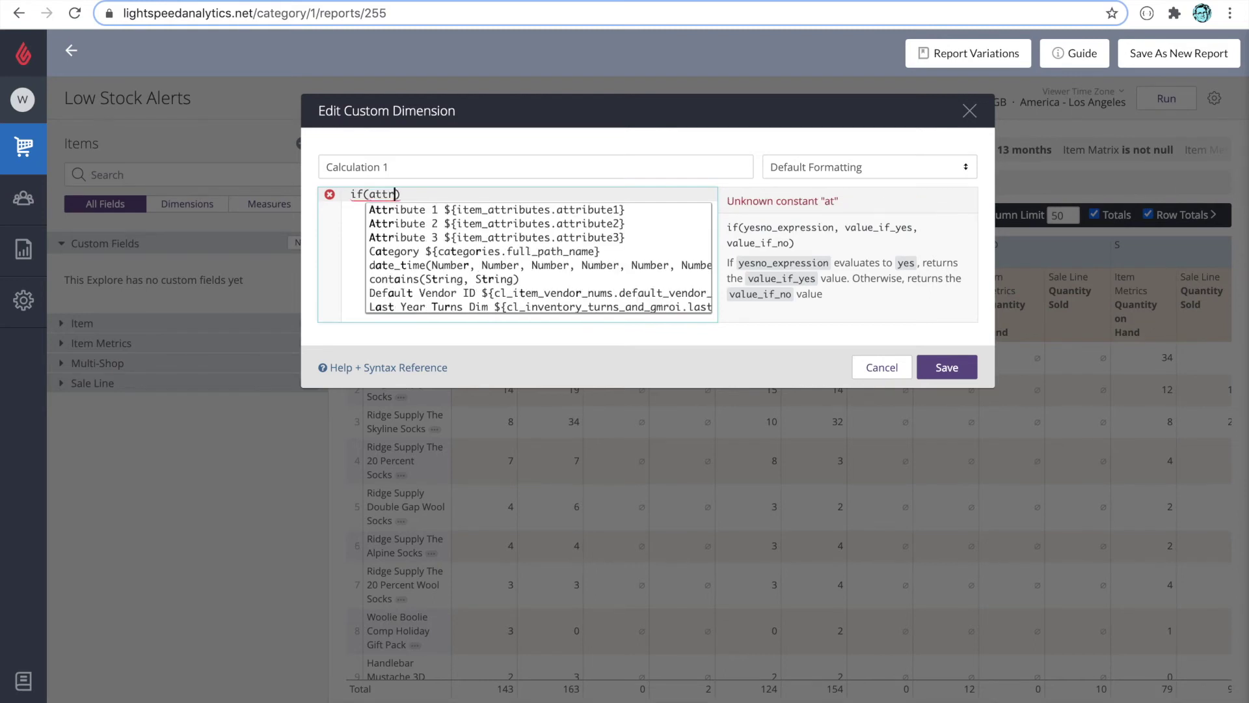
{"action": "left_click", "coordinate": [521, 224]}
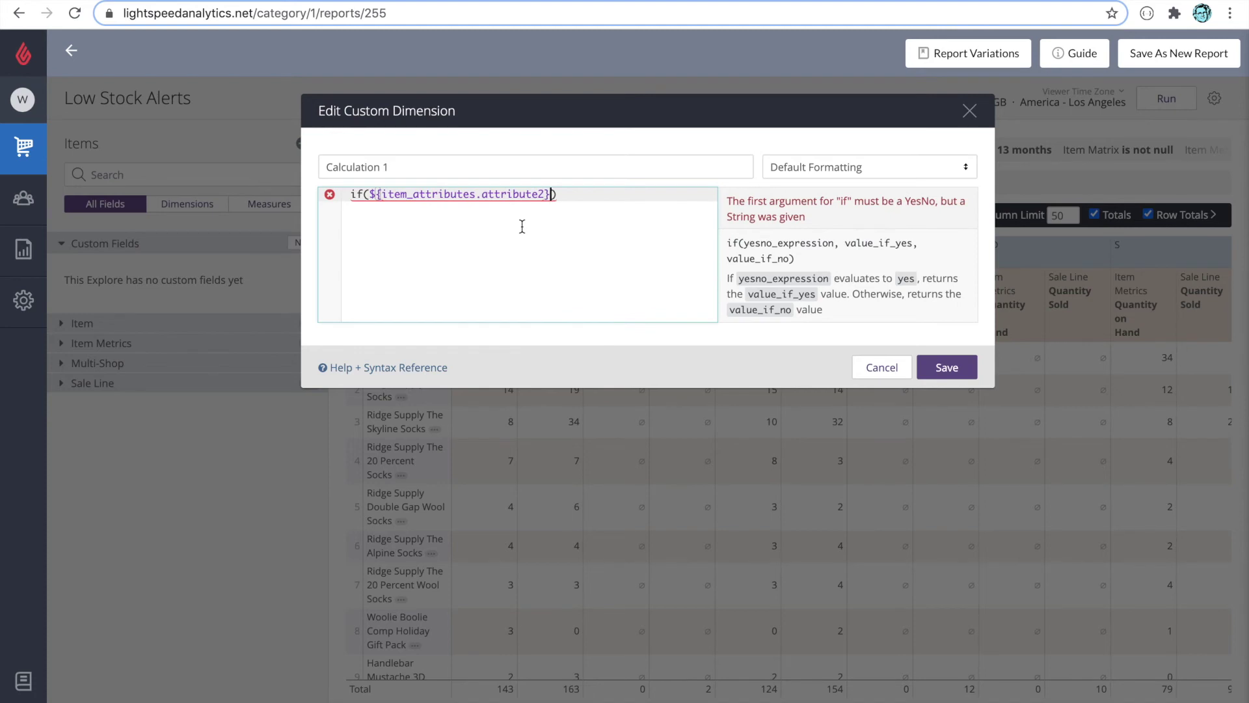
{"action": "type", "text": "=\""}
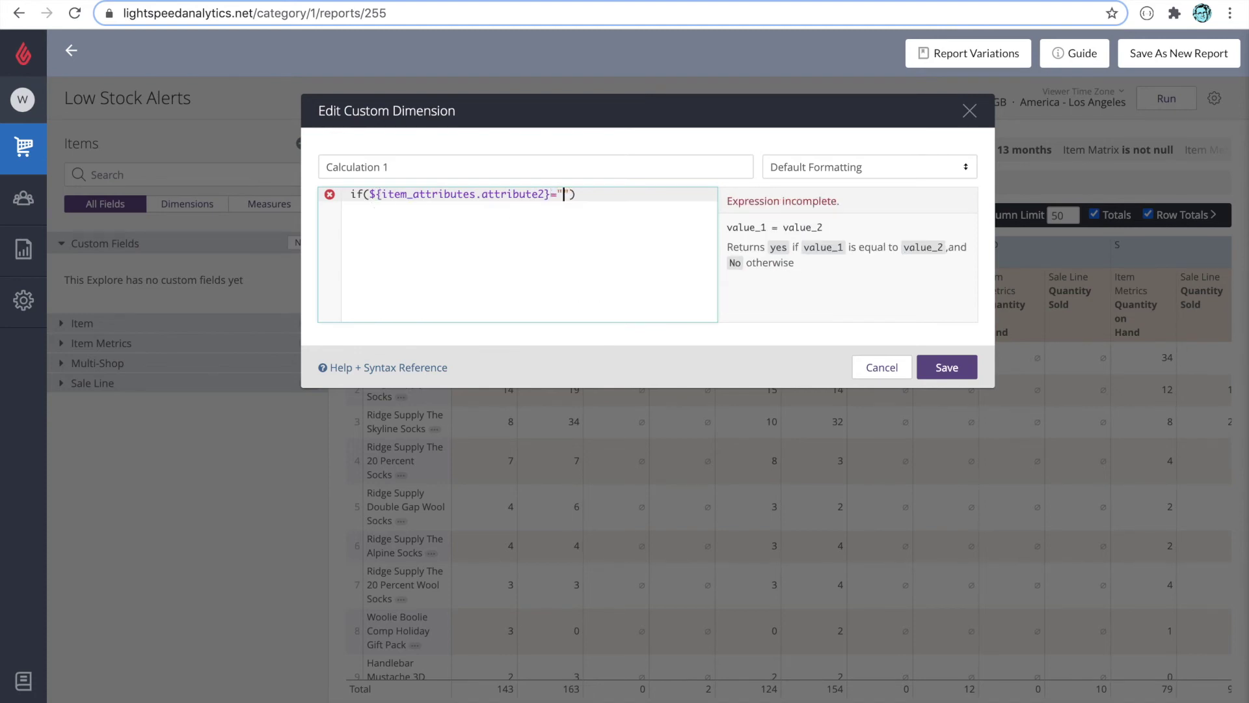
{"action": "type", "text": "LG"}
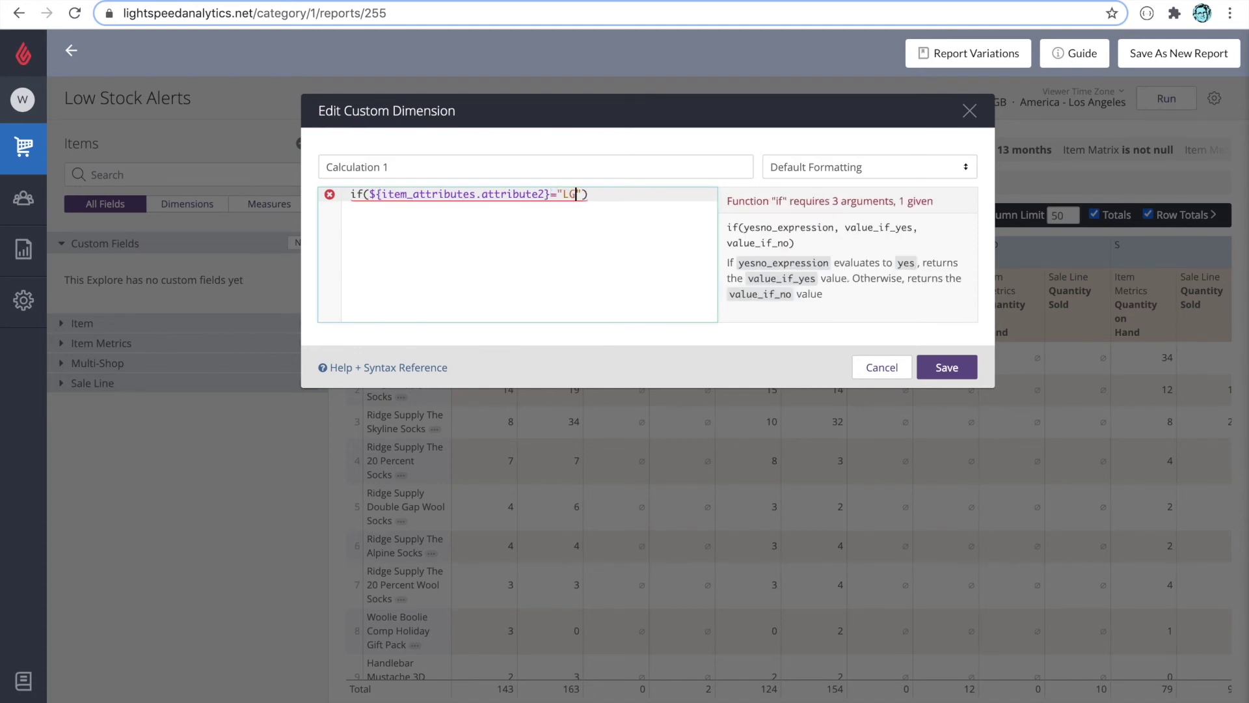
Complete the if formula to return "L" on a match and otherwise ${item_attributes.attribute2}, placed on its own line
{"action": "key", "text": "Right"}
{"action": "type", "text": ",\""}
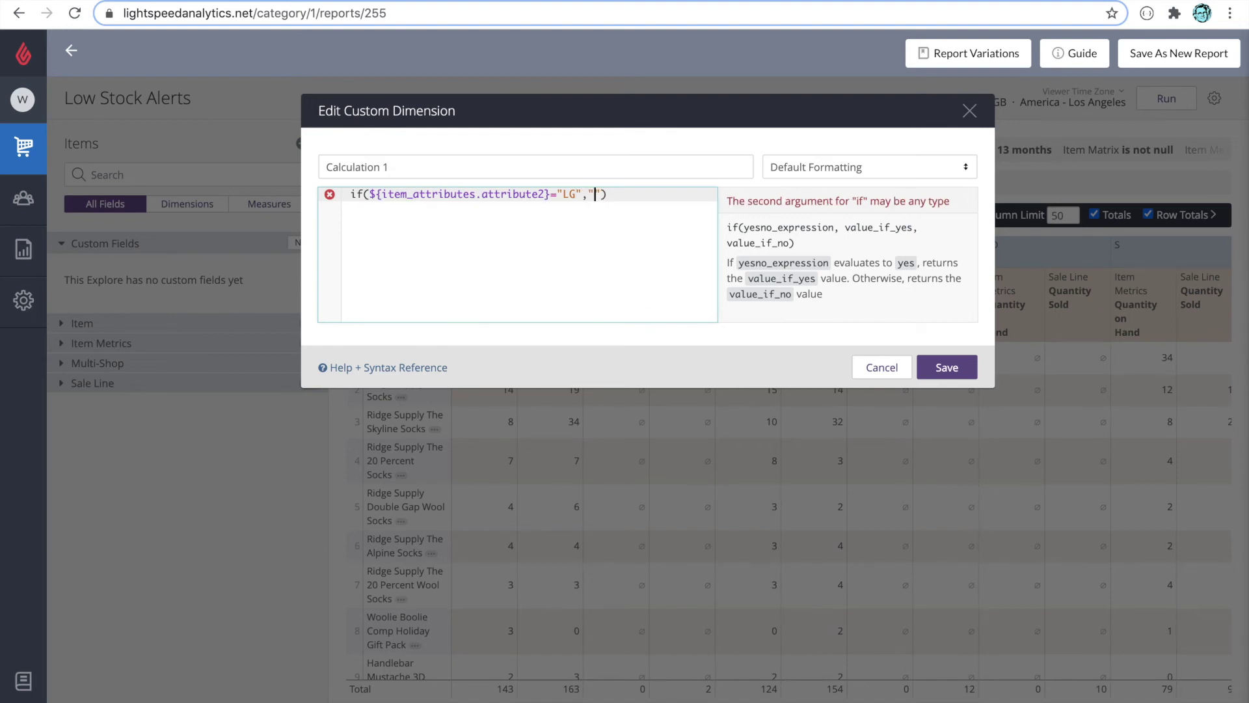
{"action": "type", "text": "L"}
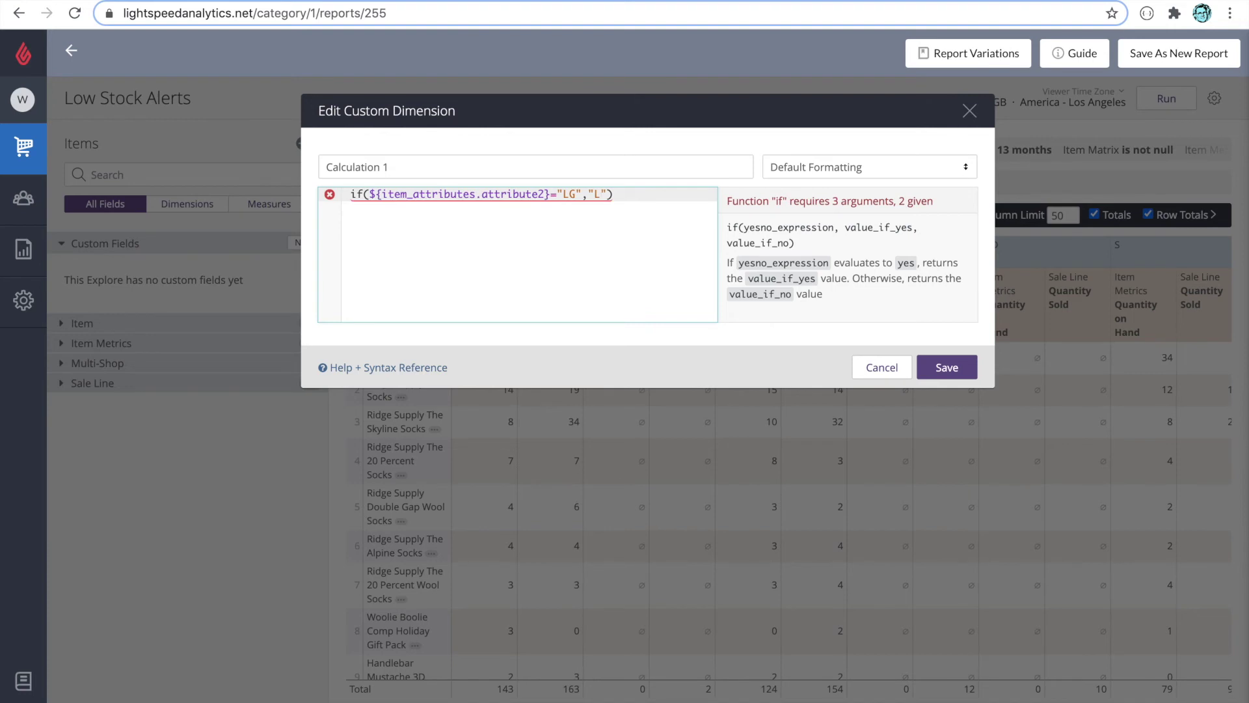
{"action": "key", "text": "Right"}
{"action": "type", "text": ","}
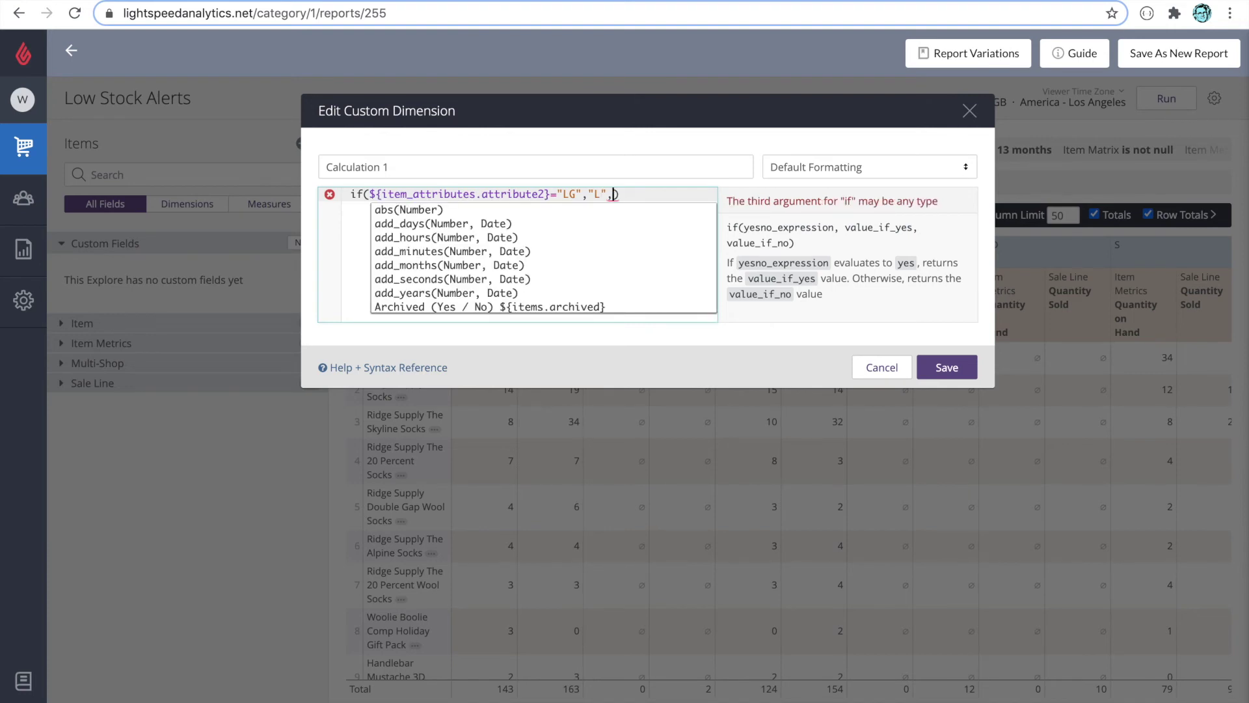
{"action": "key", "text": "Return"}
{"action": "key", "text": "Return"}
{"action": "key", "text": "Up"}
{"action": "key", "text": "BackSpace"}
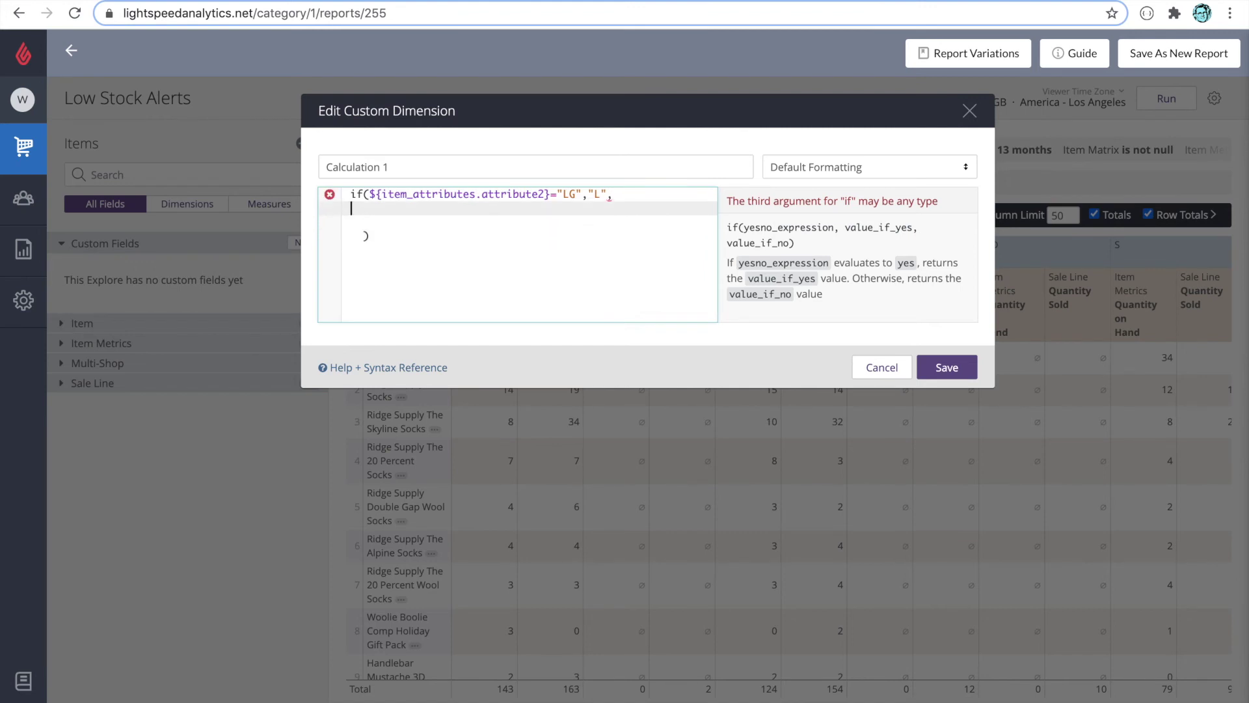
{"action": "type", "text": "a"}
{"action": "type", "text": "ttr"}
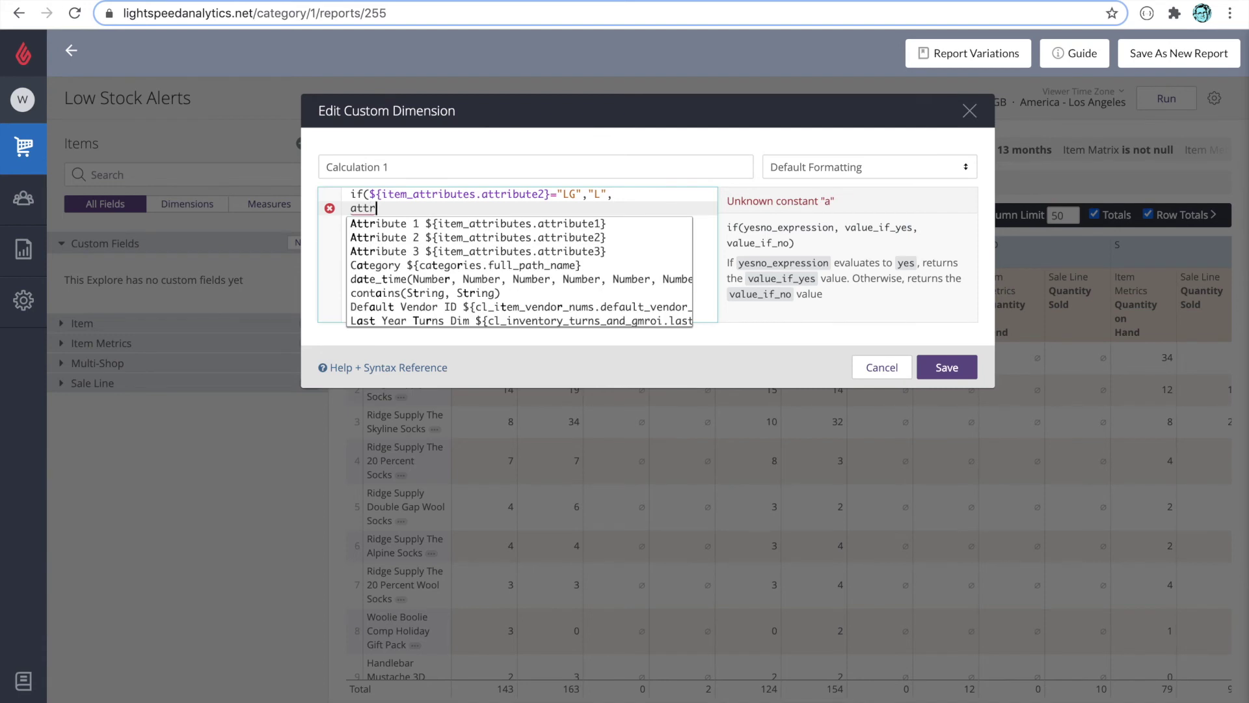
{"action": "left_click", "coordinate": [570, 237]}
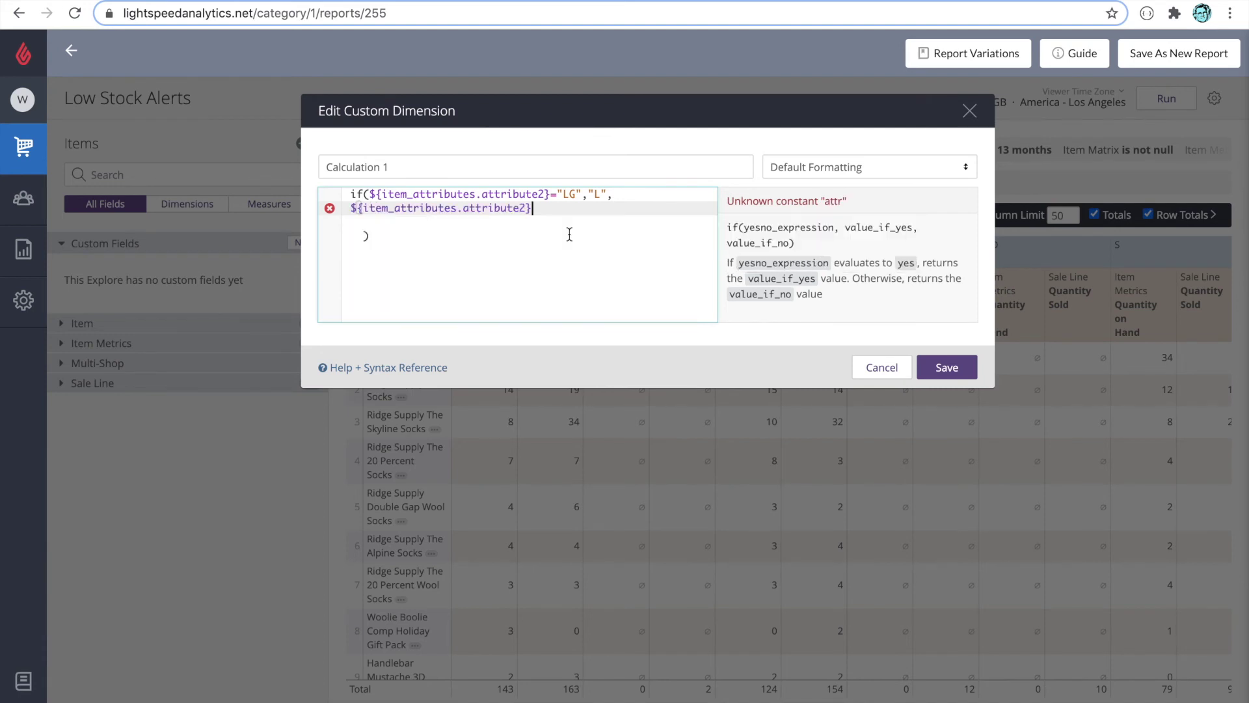
Name the custom dimension Size and save it
{"action": "left_click", "coordinate": [521, 164]}
{"action": "key", "text": "ctrl+a"}
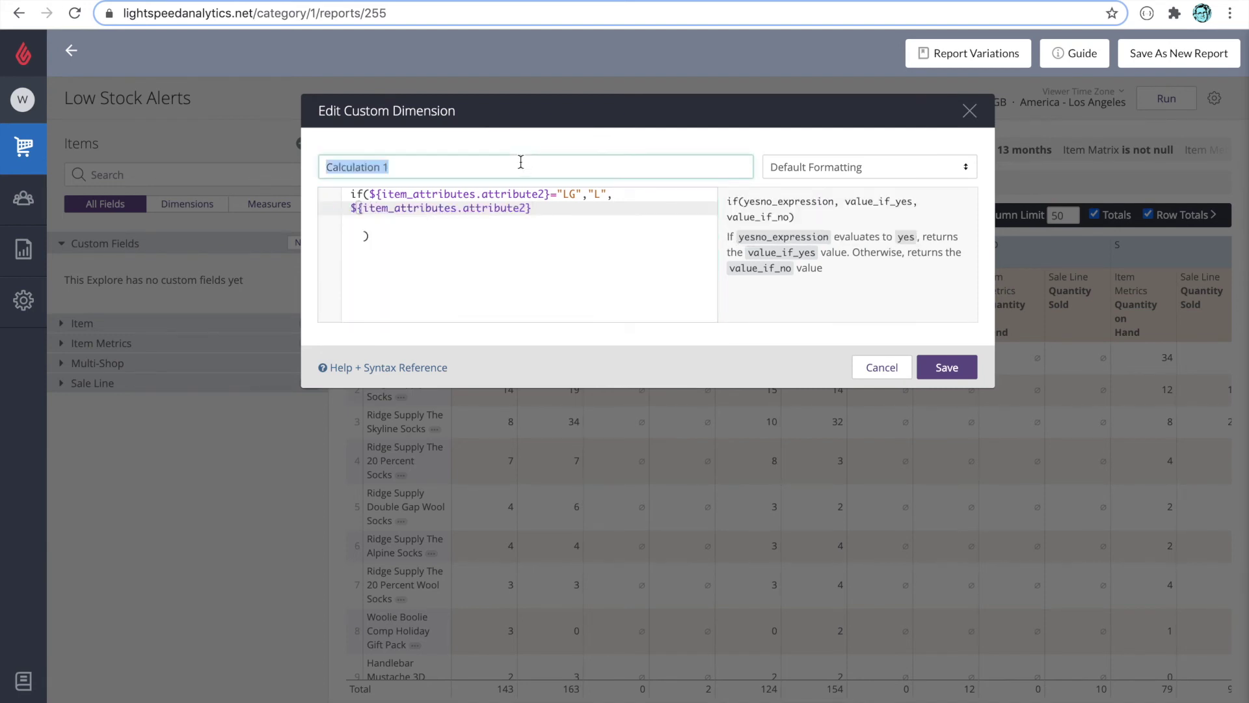
{"action": "type", "text": "Size"}
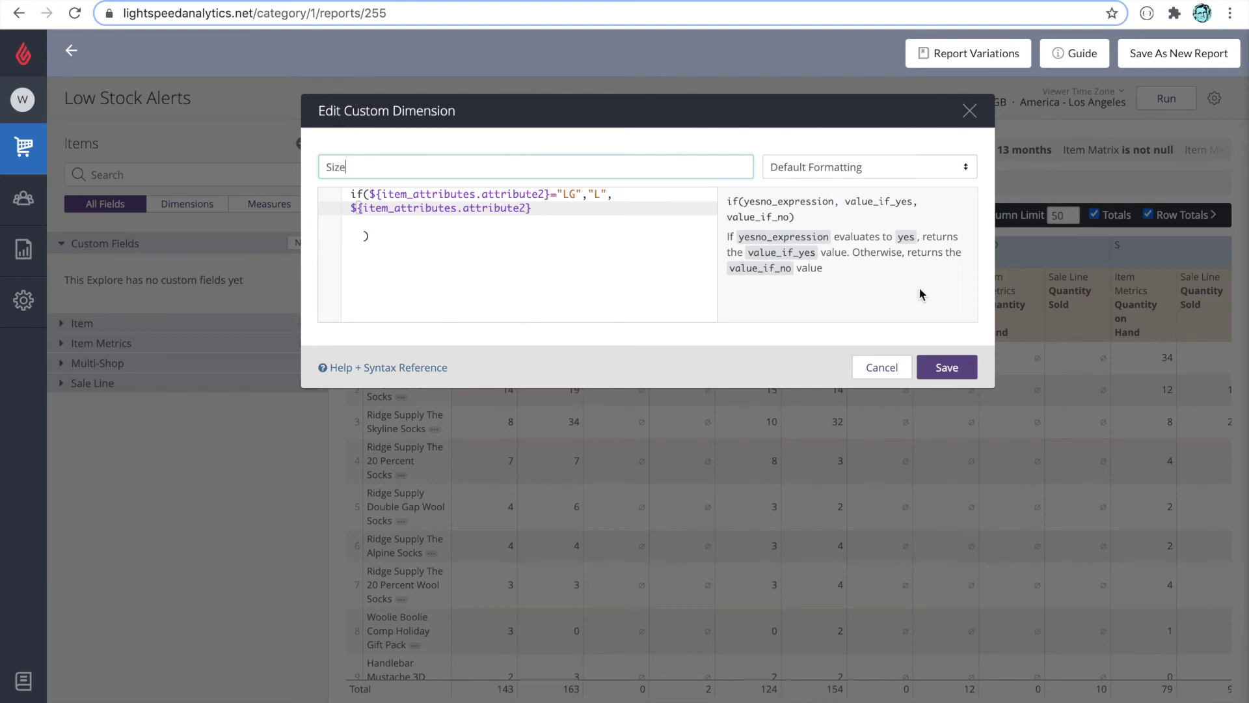
{"action": "left_click", "coordinate": [948, 368]}
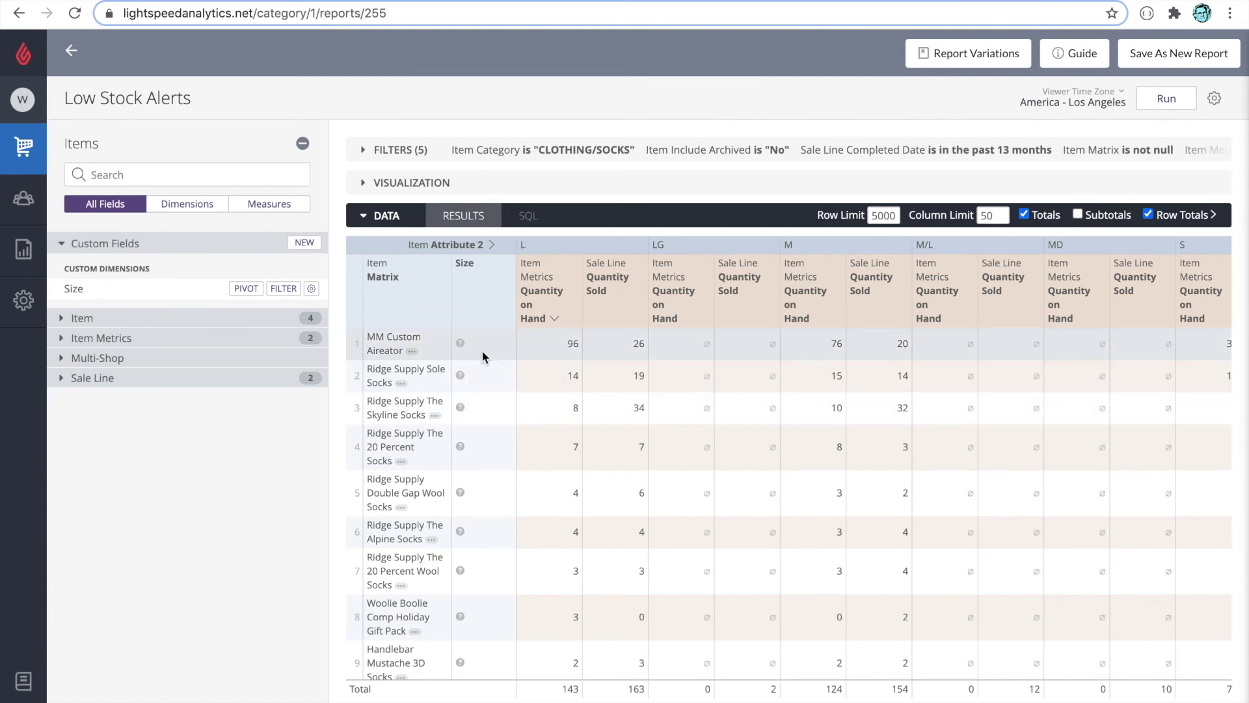
Pivot the report results by the Size custom dimension and run the report
{"action": "left_click", "coordinate": [505, 264]}
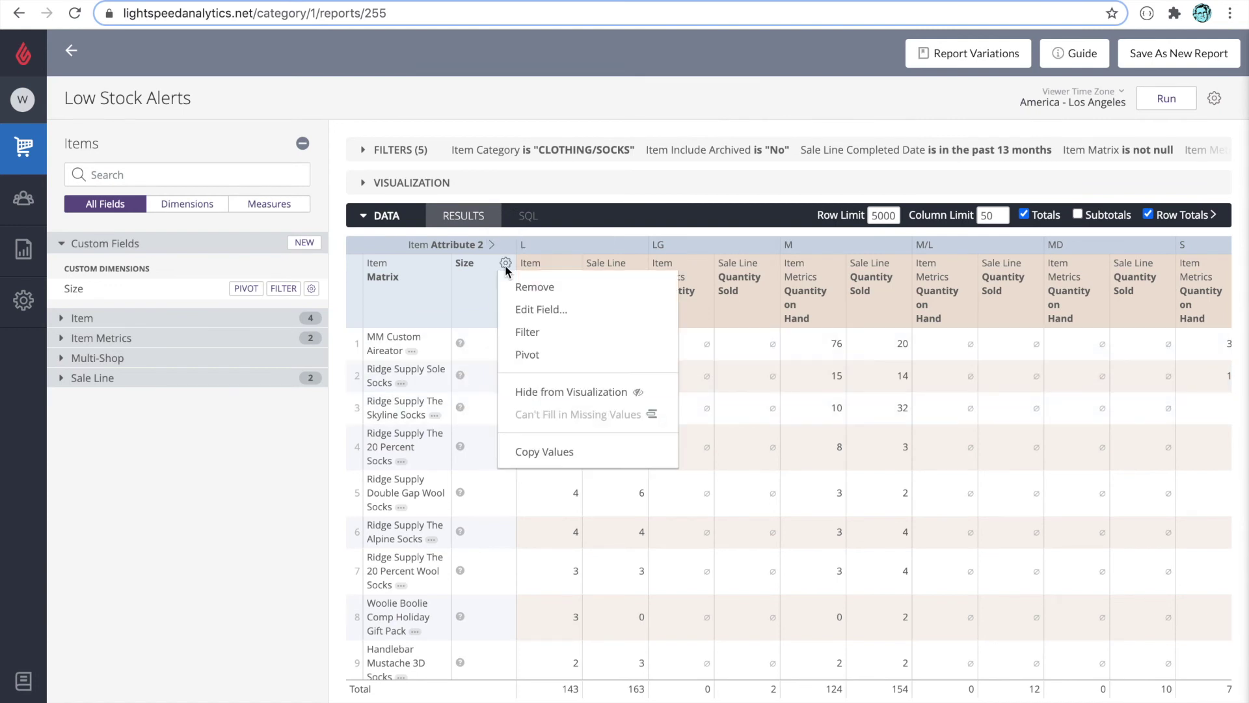
{"action": "left_click", "coordinate": [542, 356]}
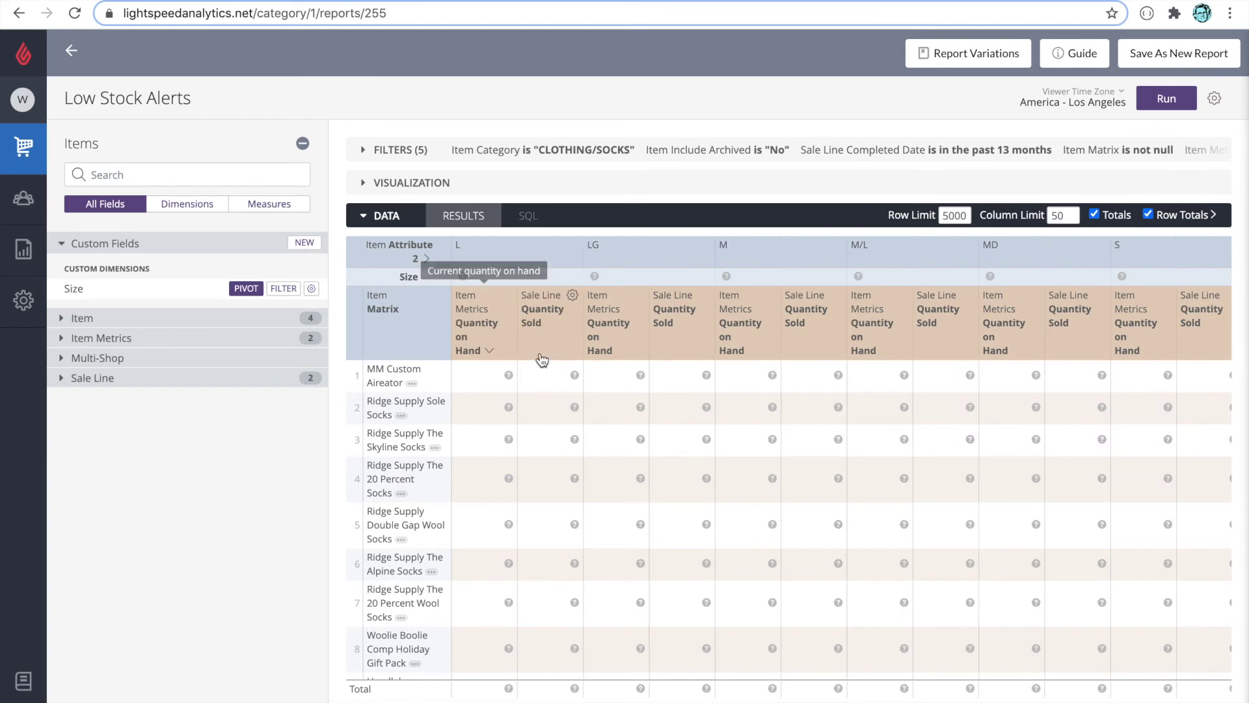
{"action": "left_click", "coordinate": [1179, 107]}
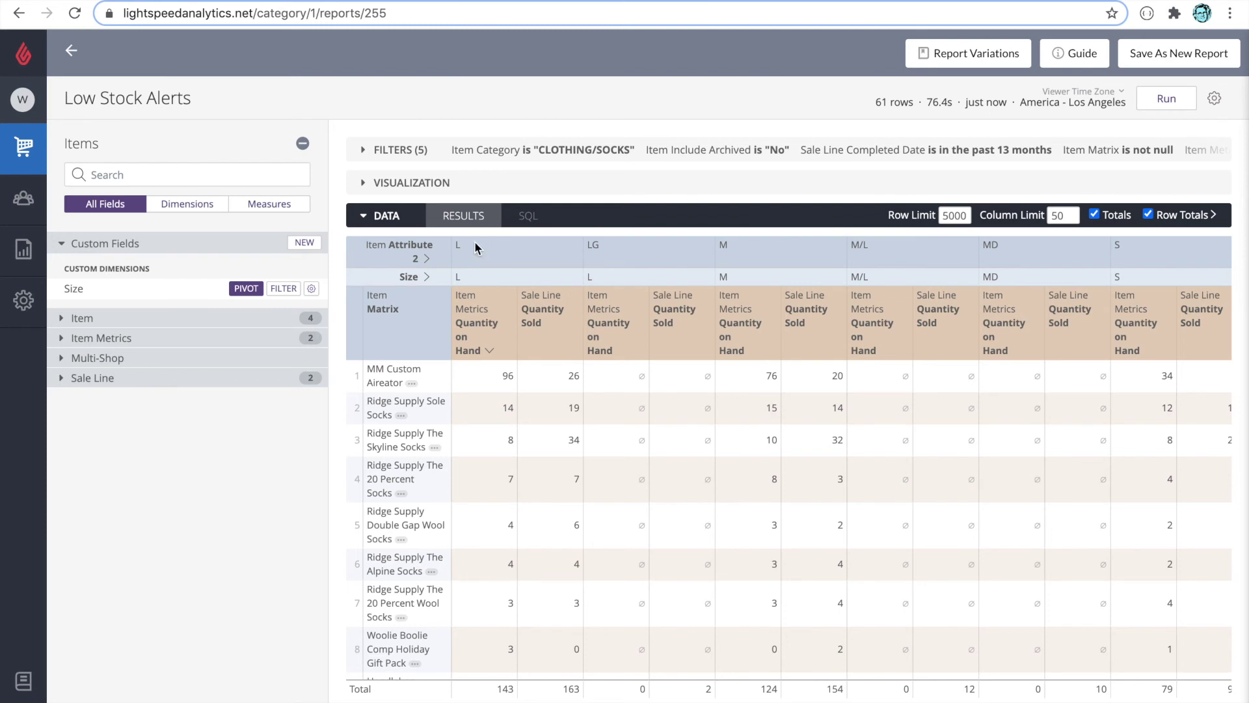
Edit the Size dimension's formula and insert a copy of its "LG" if condition on a new line below the first
{"action": "left_click", "coordinate": [312, 288]}
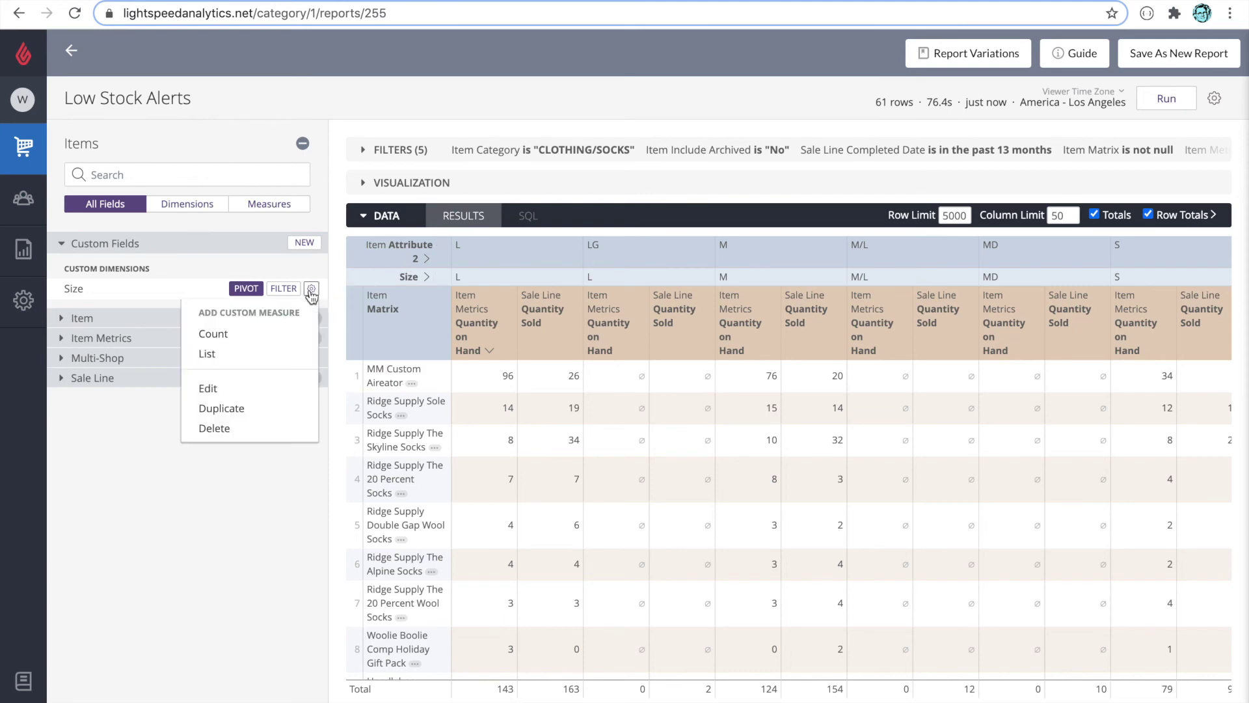
{"action": "left_click", "coordinate": [264, 388]}
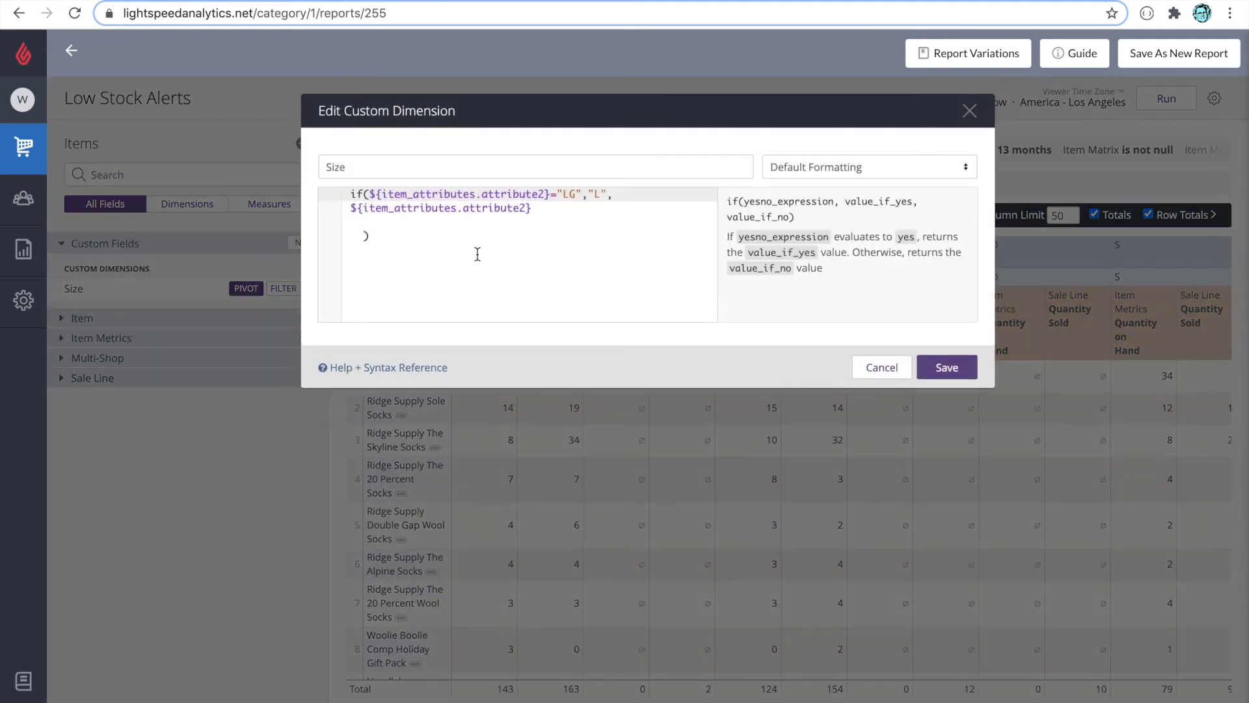
{"action": "left_click_drag", "start_coordinate": [614, 193], "coordinate": [351, 193]}
{"action": "key", "text": "ctrl+c"}
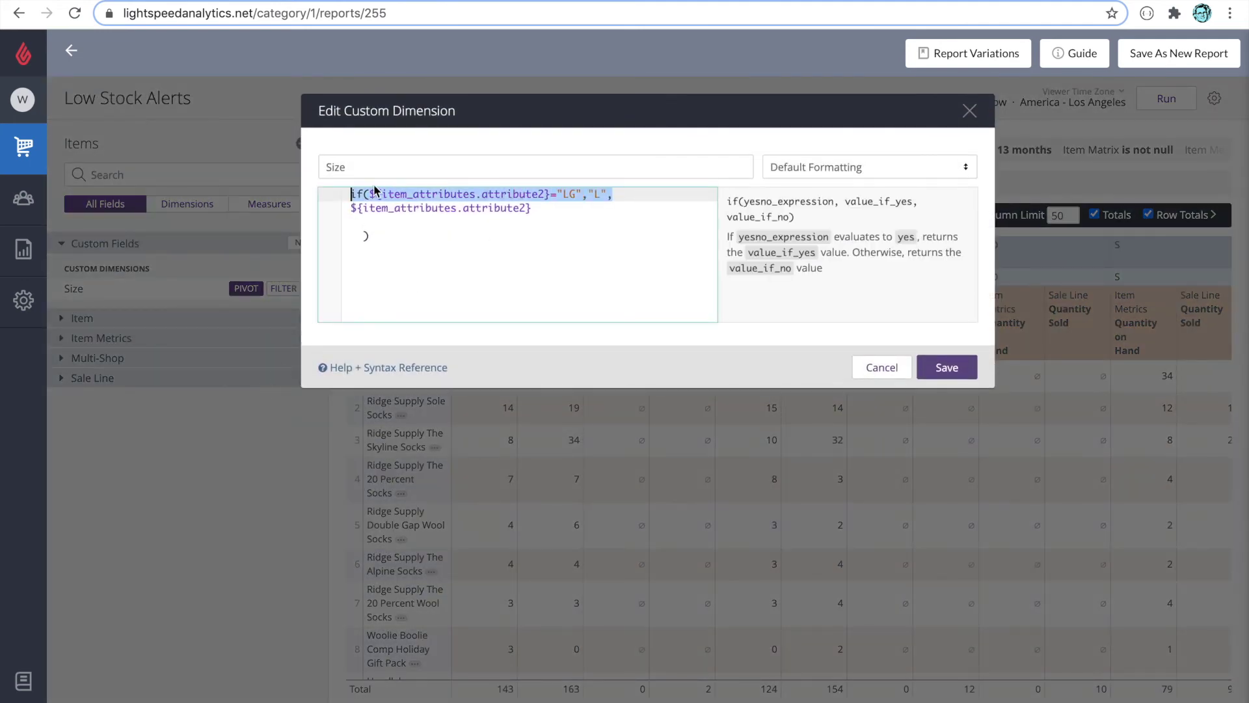
{"action": "key", "text": "Right"}
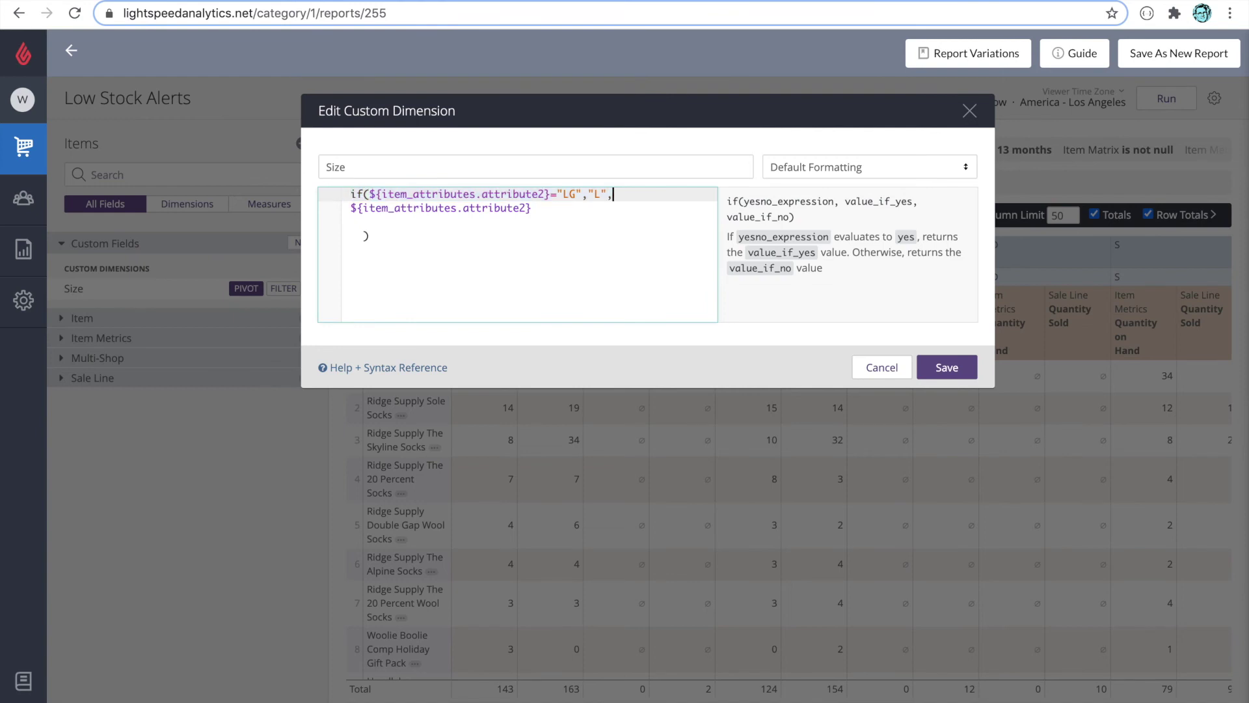
{"action": "key", "text": "Return"}
{"action": "key", "text": "Return"}
{"action": "key", "text": "BackSpace"}
{"action": "key", "text": "Up"}
{"action": "key", "text": "Up"}
{"action": "key", "text": "Down"}
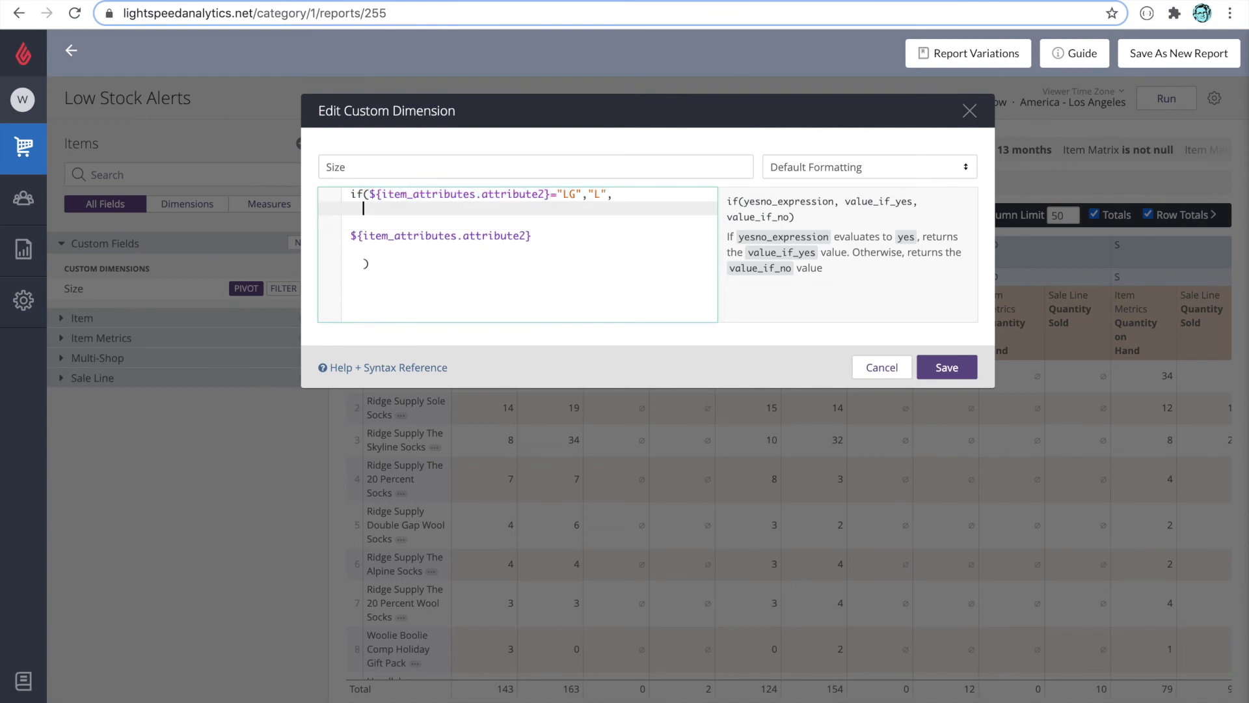
{"action": "key", "text": "BackSpace"}
{"action": "key", "text": "ctrl+v"}
Change the copied second condition so that Attribute 2 equal to "MD" returns "M"
{"action": "key", "text": "Left"}
{"action": "key", "text": "Left"}
{"action": "key", "text": "Left"}
{"action": "key", "text": "Left"}
{"action": "key", "text": "Left"}
{"action": "key", "text": "Left"}
{"action": "key", "text": "Left"}
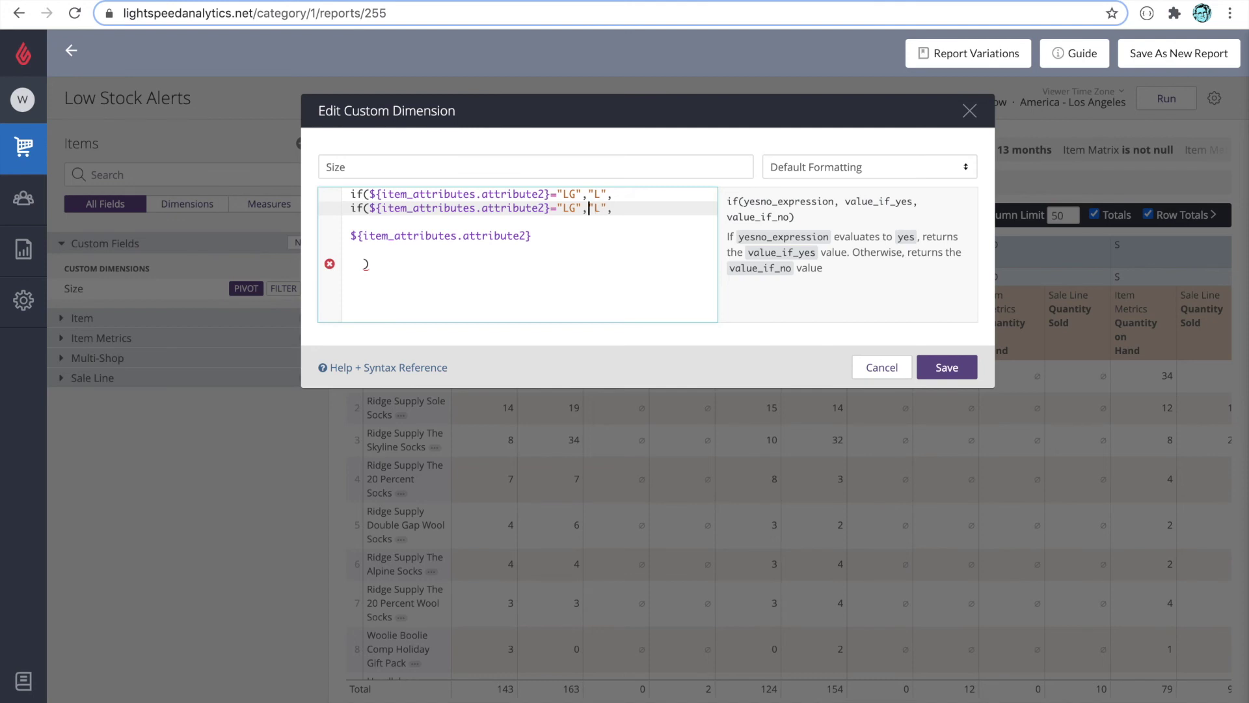
{"action": "key", "text": "Right"}
{"action": "key", "text": "BackSpace"}
{"action": "key", "text": "BackSpace"}
{"action": "type", "text": "MD"}
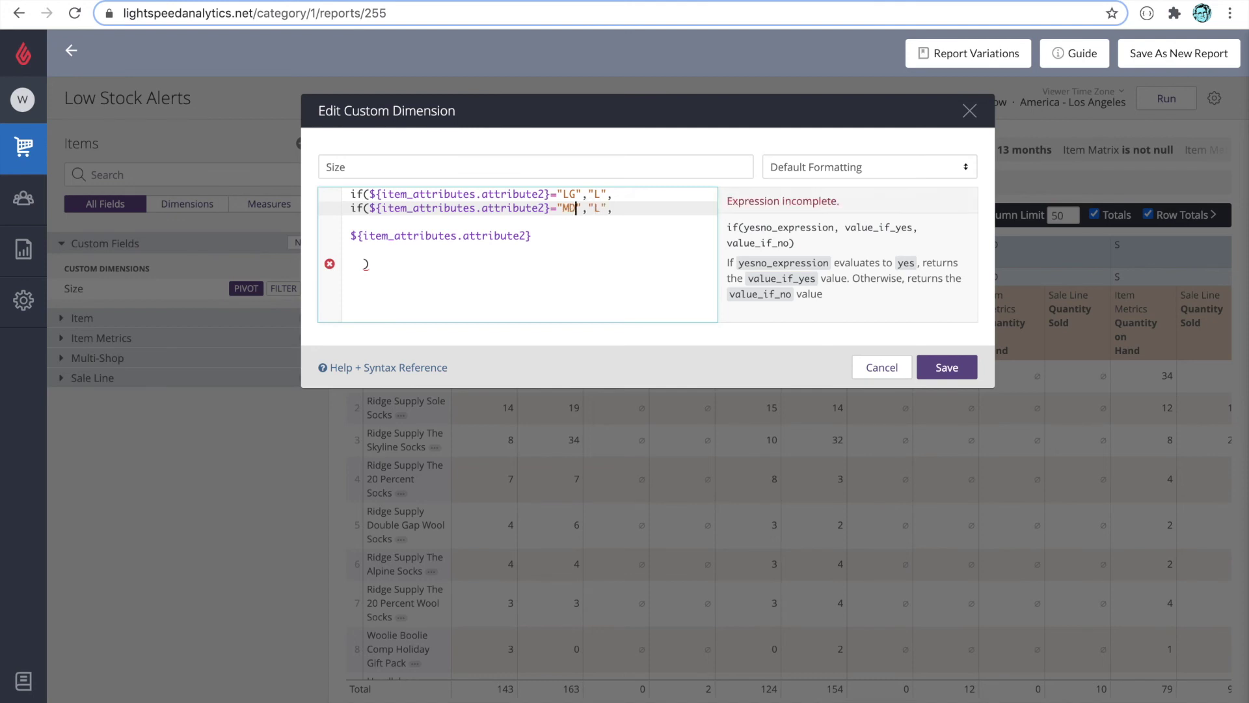
{"action": "key", "text": "Right"}
{"action": "key", "text": "Right"}
{"action": "key", "text": "Right"}
{"action": "key", "text": "Right"}
{"action": "key", "text": "BackSpace"}
{"action": "type", "text": "M"}
{"action": "key", "text": "Right"}
{"action": "key", "text": "Right"}
Add a third if condition to the Size formula that returns "S" when Attribute 2 equals "SM"
{"action": "key", "text": "Return"}
{"action": "key", "text": "ctrl+v"}
{"action": "key", "text": "Left"}
{"action": "key", "text": "Left"}
{"action": "key", "text": "Left"}
{"action": "key", "text": "Left"}
{"action": "key", "text": "Left"}
{"action": "key", "text": "Left"}
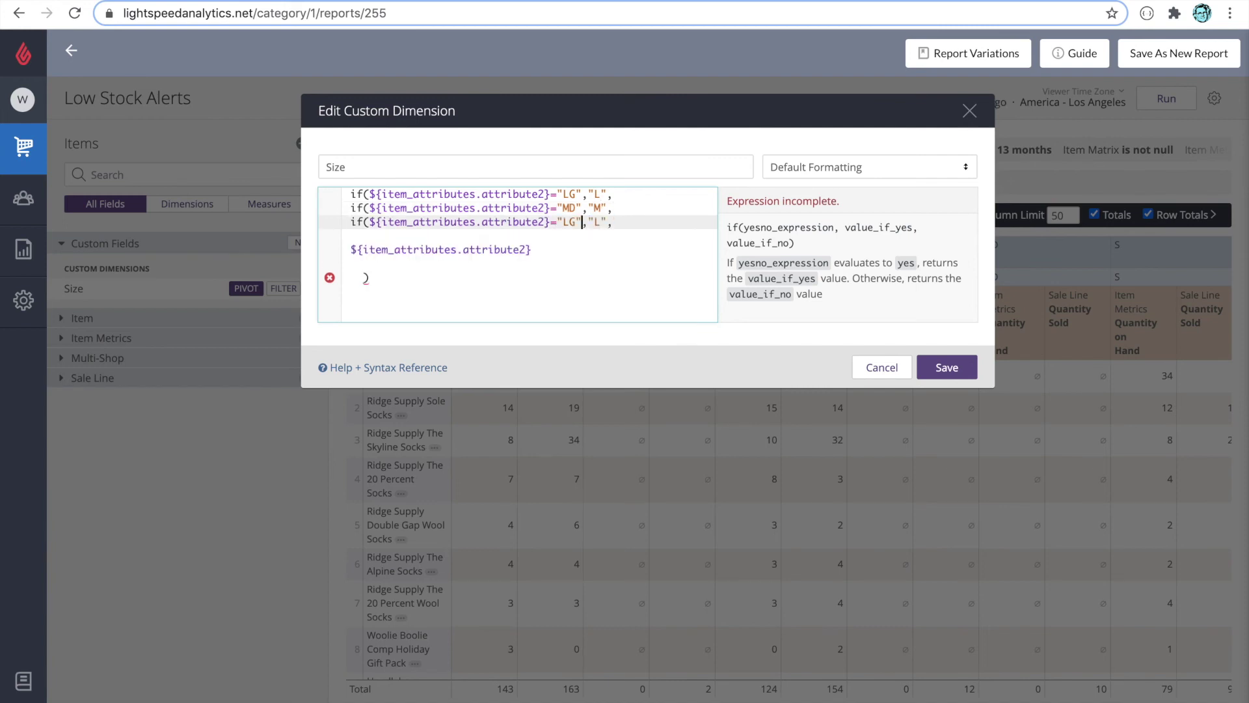
{"action": "key", "text": "BackSpace"}
{"action": "key", "text": "BackSpace"}
{"action": "type", "text": "SM"}
{"action": "key", "text": "Right"}
{"action": "key", "text": "Right"}
{"action": "key", "text": "Right"}
{"action": "key", "text": "Right"}
{"action": "key", "text": "BackSpace"}
{"action": "type", "text": "S"}
{"action": "key", "text": "Right"}
{"action": "key", "text": "Right"}
Close the nested if conditions with two more parentheses at the formula's end and save the Size dimension
{"action": "key", "text": "Return"}
{"action": "key", "text": "Down"}
{"action": "key", "text": "Down"}
{"action": "key", "text": "Down"}
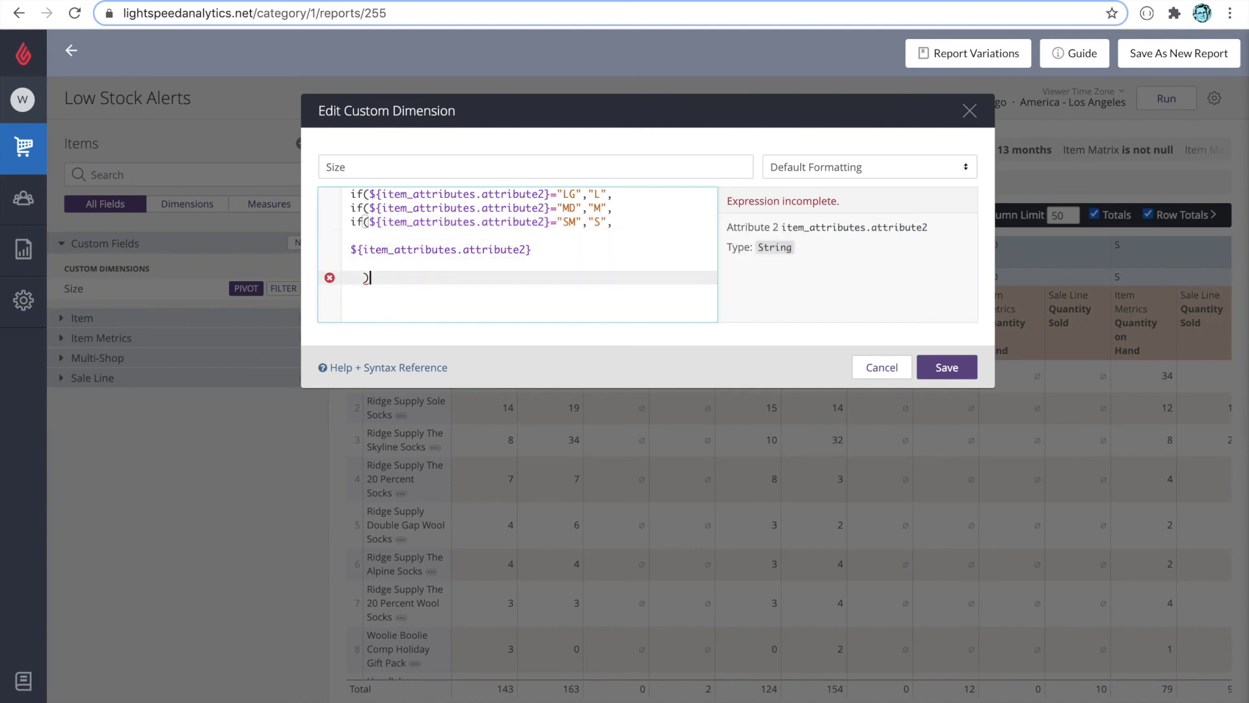
{"action": "type", "text": "))"}
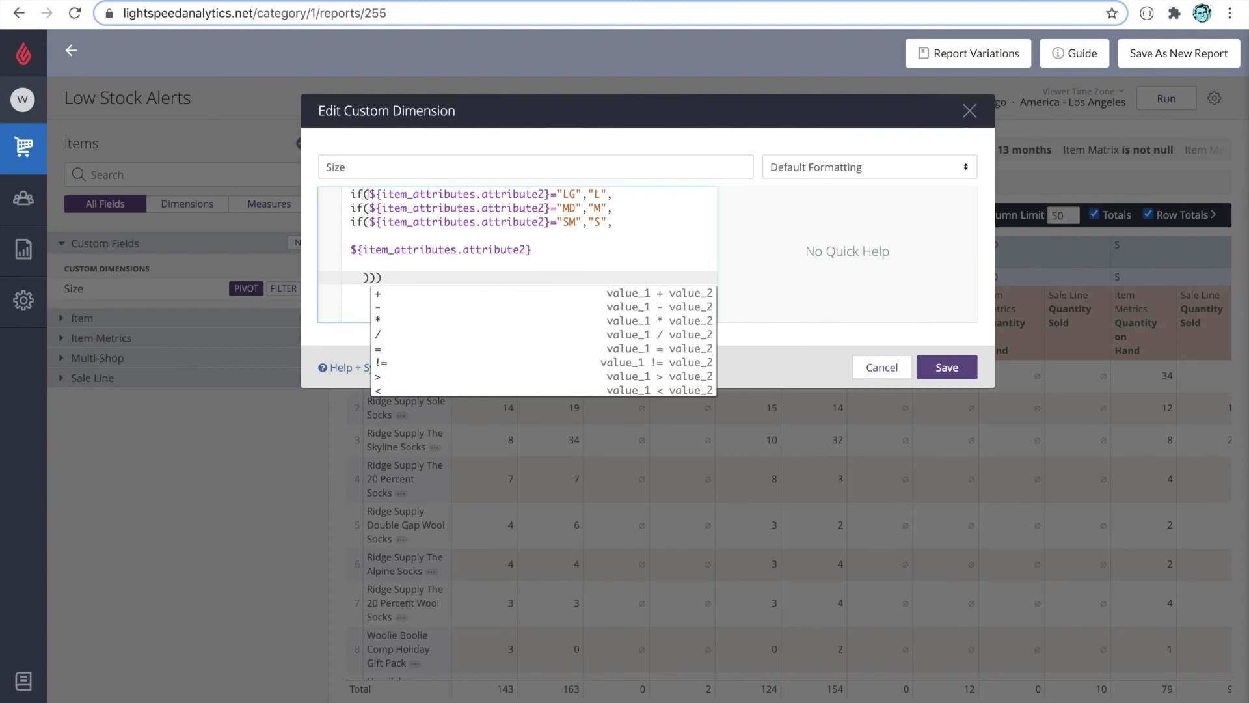
{"action": "left_click", "coordinate": [357, 231]}
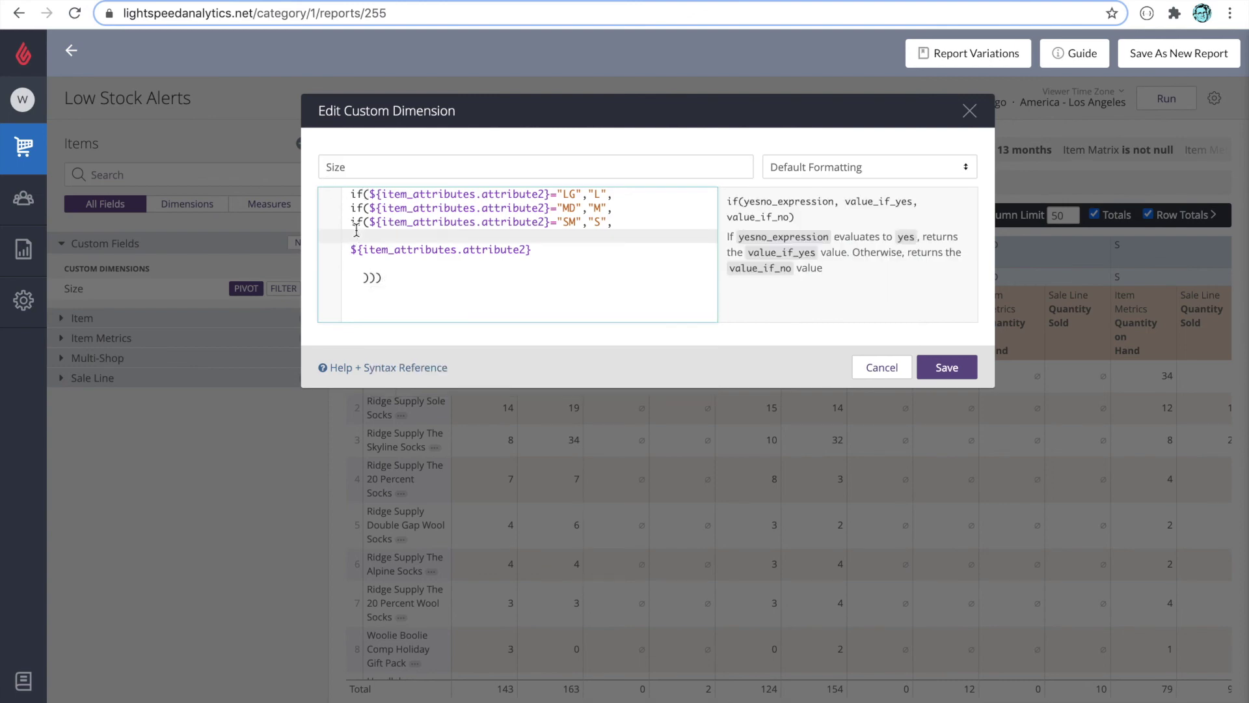
{"action": "left_click", "coordinate": [952, 369]}
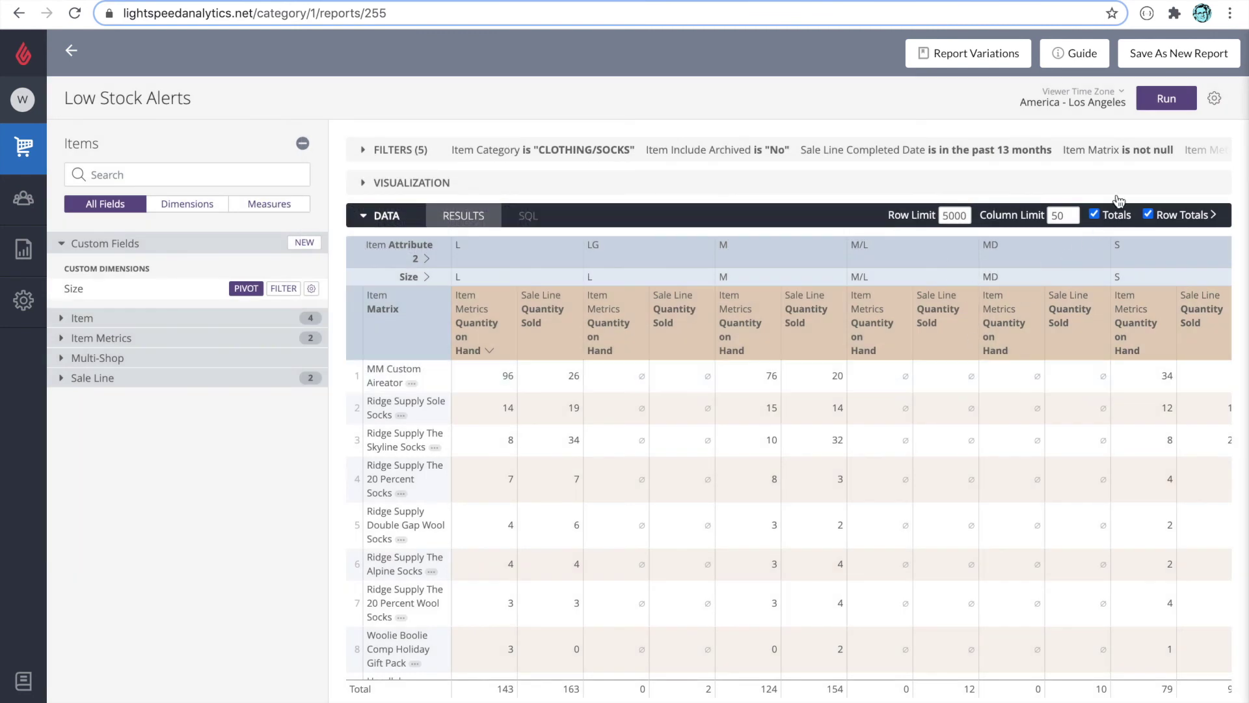
Rerun the report and compare the Size values with the Attribute 2 values across the pivoted columns
{"action": "left_click", "coordinate": [1167, 98]}
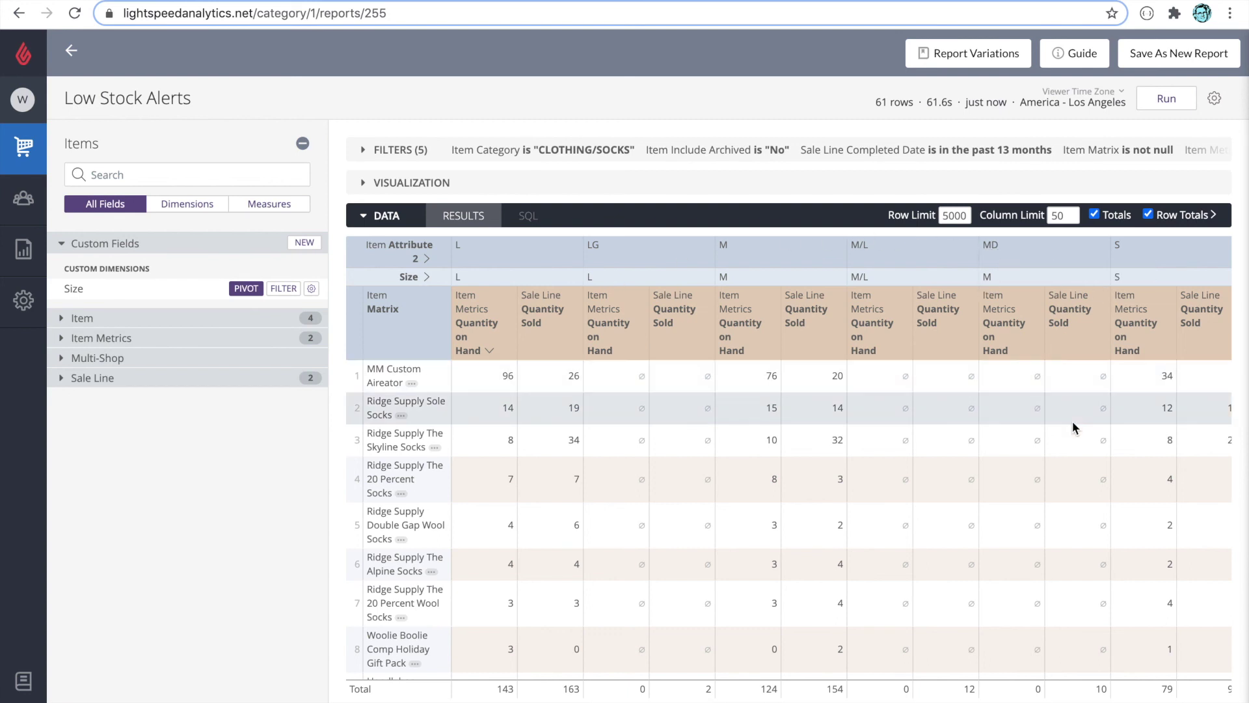
{"action": "scroll", "coordinate": [1072, 423], "scroll_direction": "right", "scroll_amount": 5}
{"action": "scroll", "coordinate": [1072, 427], "scroll_direction": "right", "scroll_amount": 5}
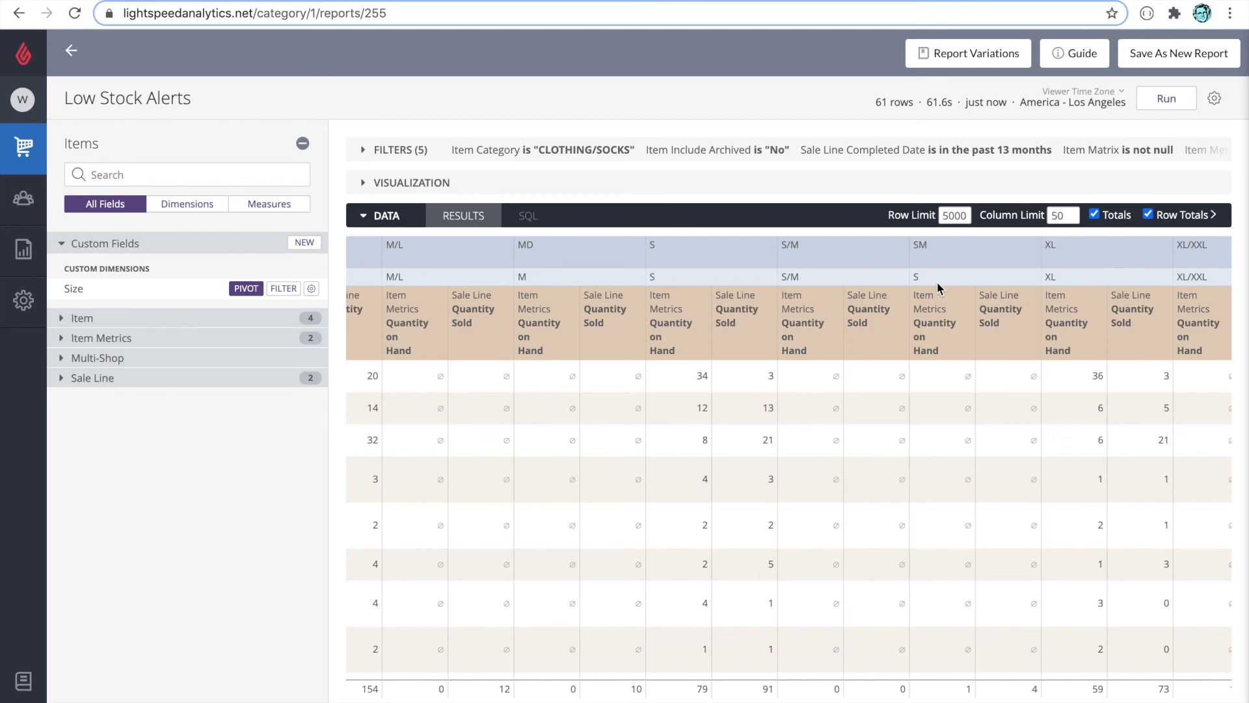
{"action": "scroll", "coordinate": [908, 453], "scroll_direction": "left", "scroll_amount": 4}
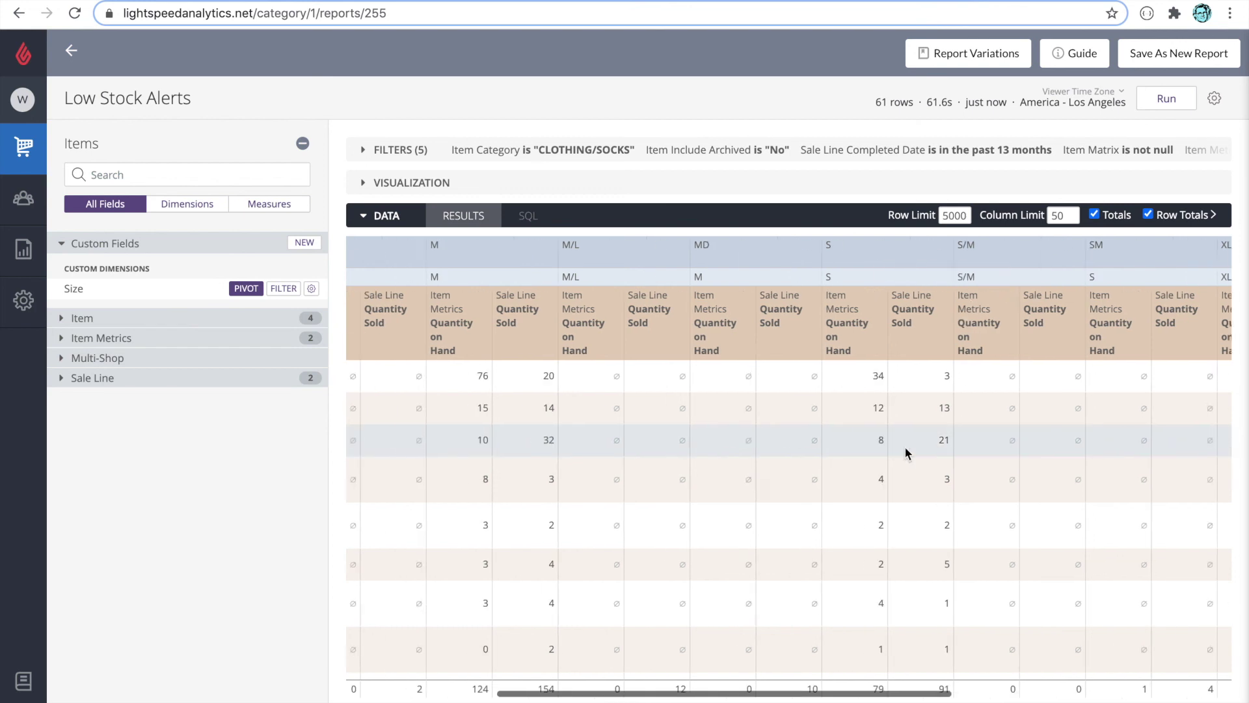
{"action": "scroll", "coordinate": [909, 454], "scroll_direction": "left", "scroll_amount": 6}
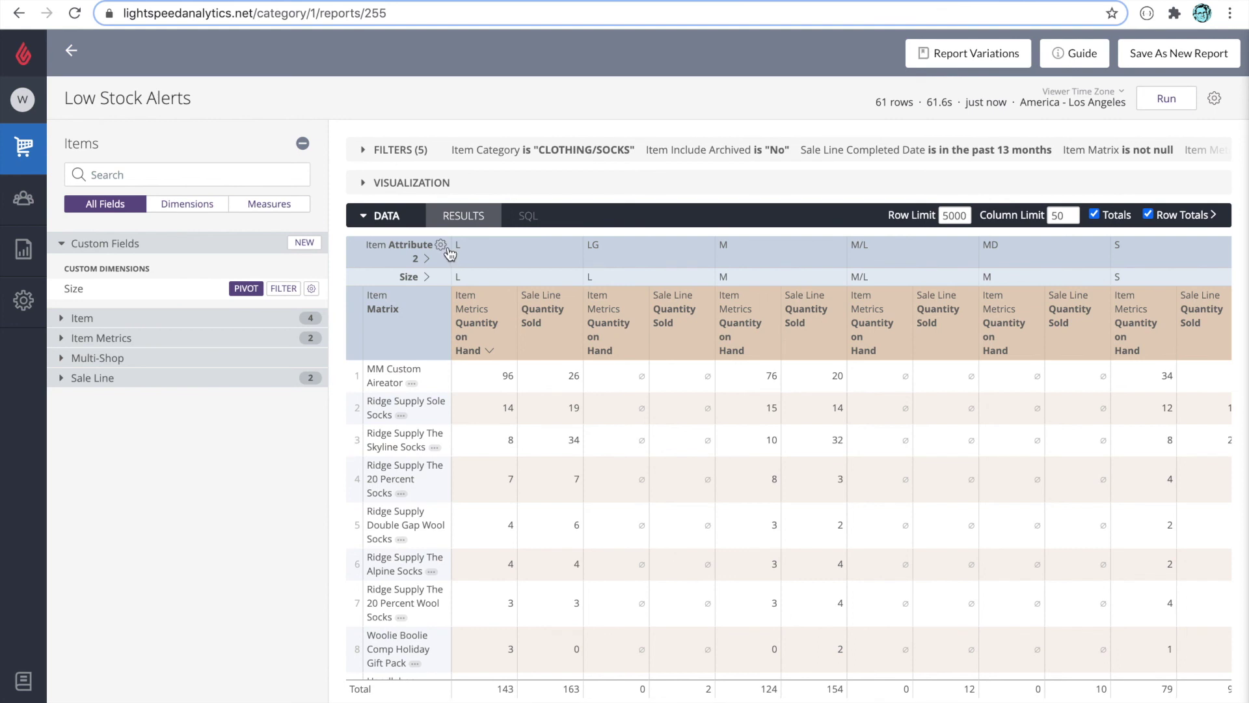
Remove Attribute 2 from the report so only Size remains as the pivot, and rerun it
{"action": "left_click", "coordinate": [442, 245]}
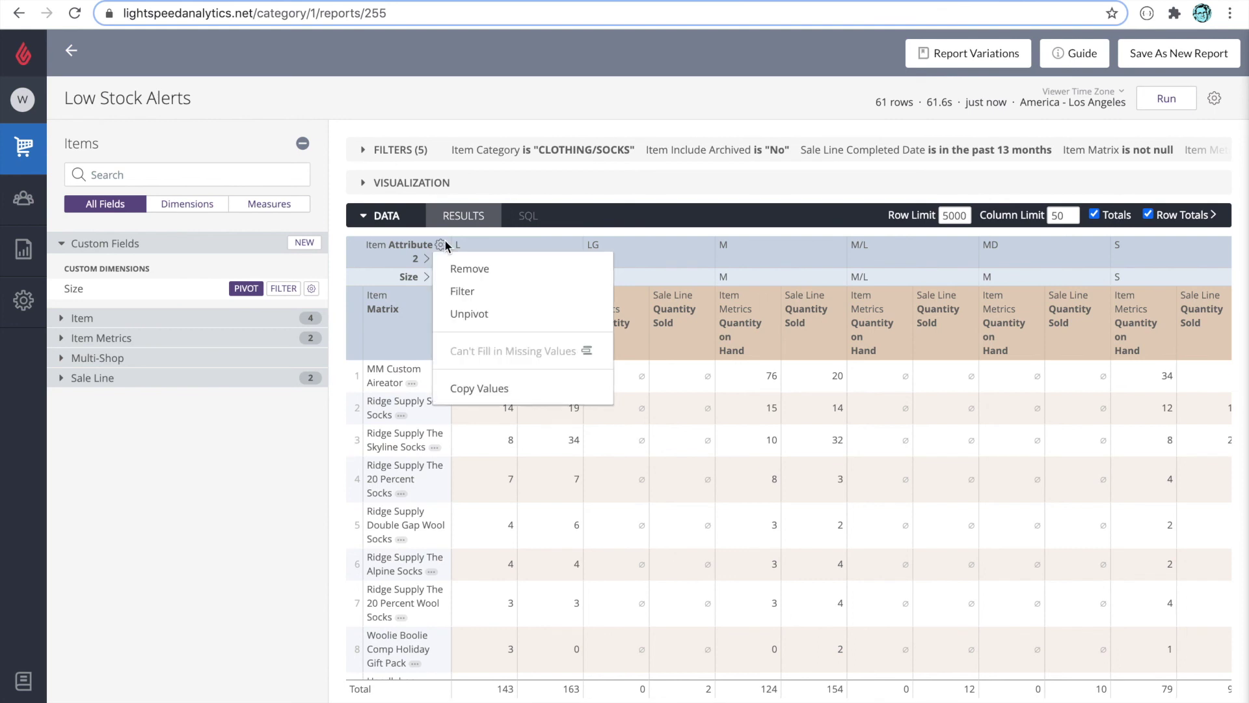
{"action": "left_click", "coordinate": [467, 267]}
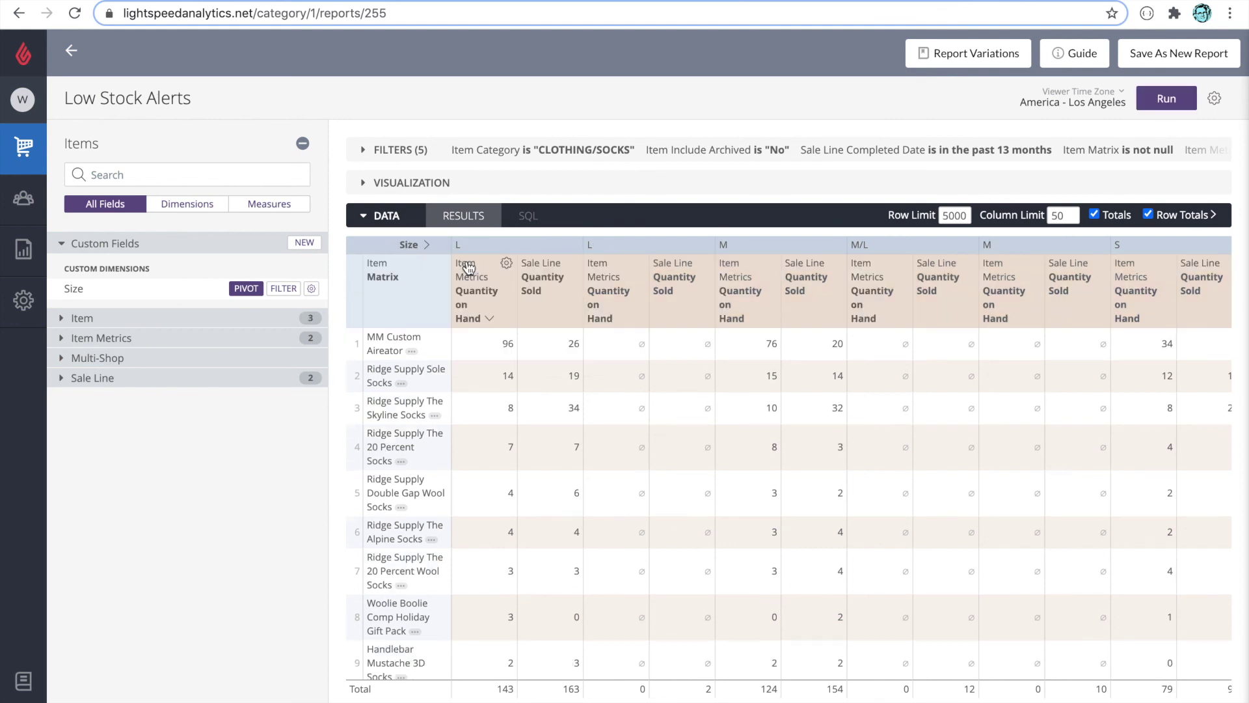
{"action": "left_click", "coordinate": [1163, 108]}
{"action": "left_click", "coordinate": [1166, 99]}
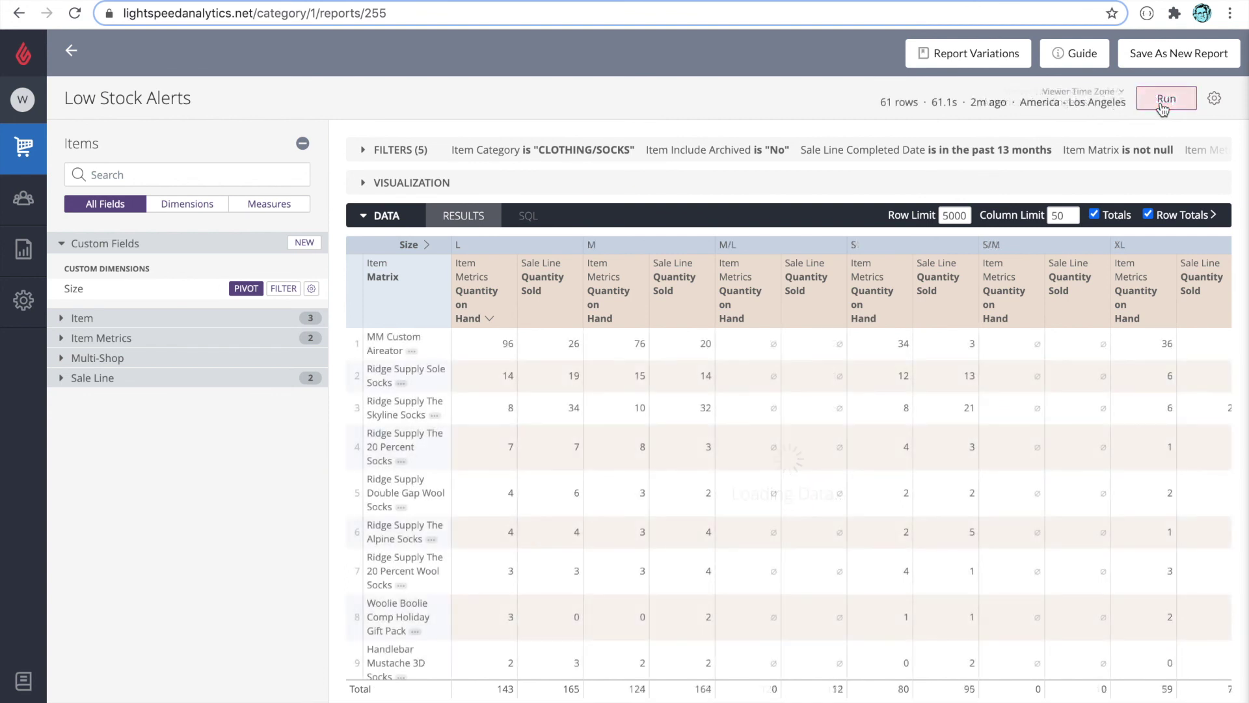